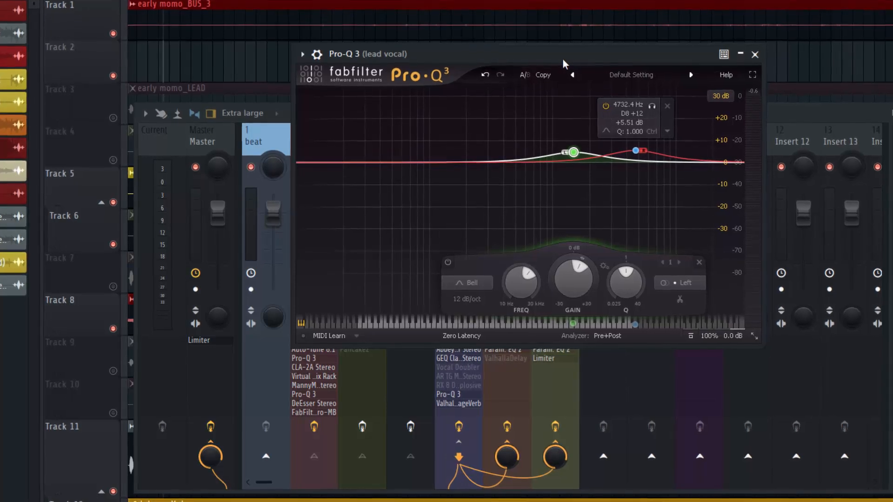
Step: Reset the lead vocal EQ by loading the Default Setting preset
left_click_drag(563, 57, 549, 74)
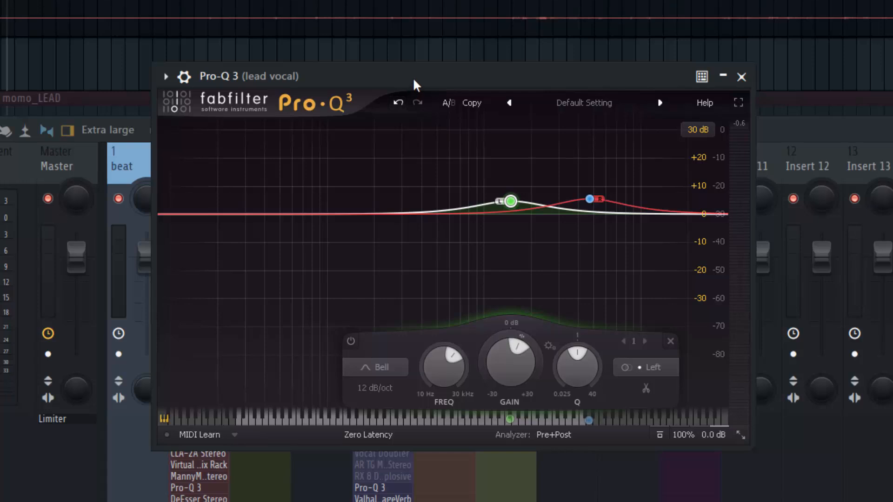
left_click_drag(412, 77, 403, 93)
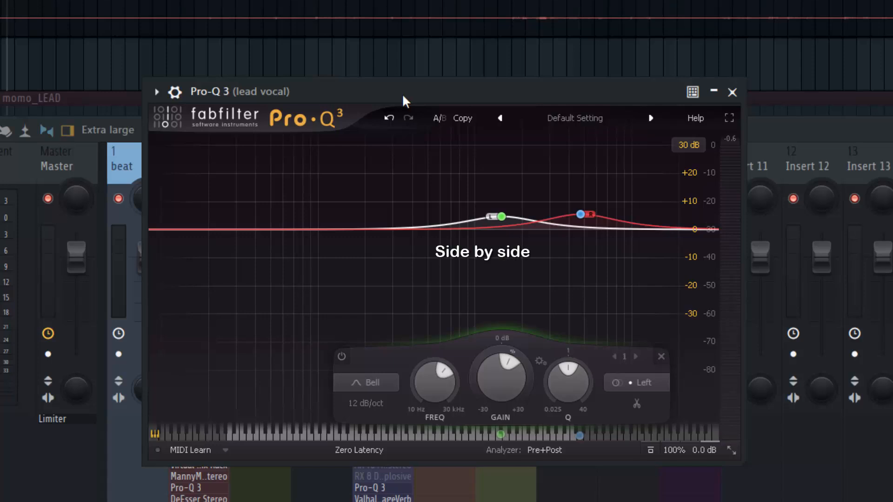
left_click_drag(401, 93, 355, 90)
mouse_move(445, 199)
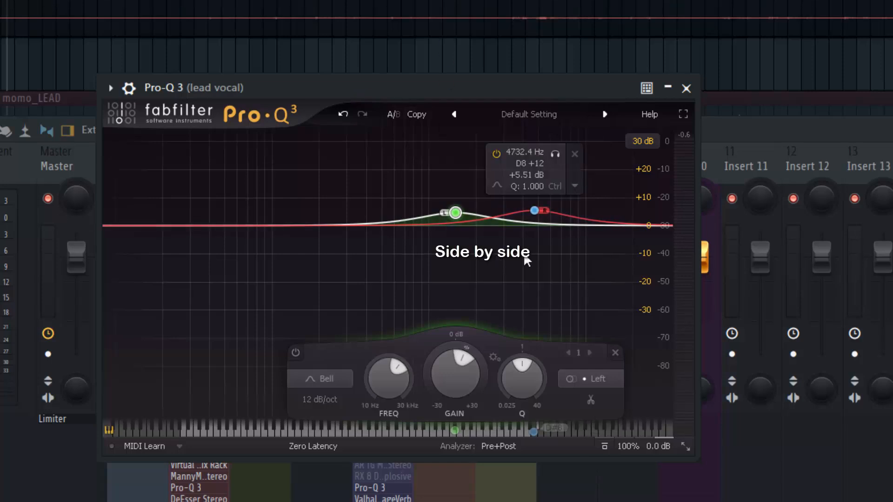
left_click(515, 116)
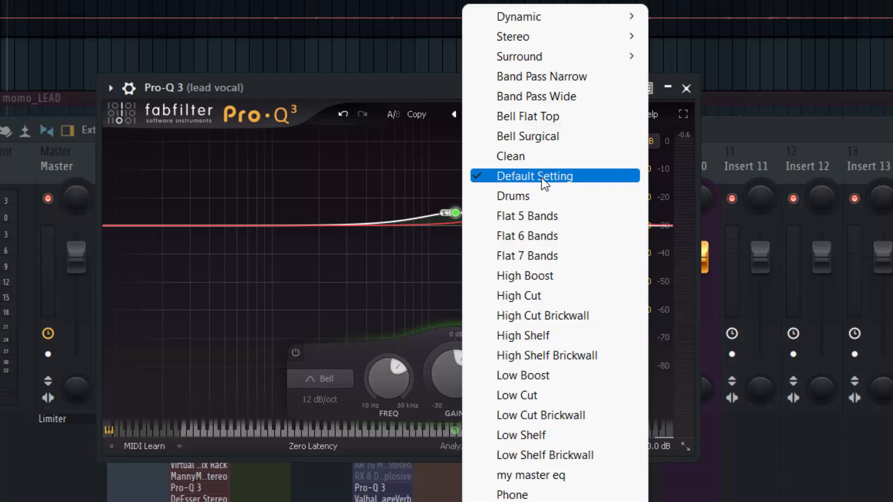
left_click(504, 183)
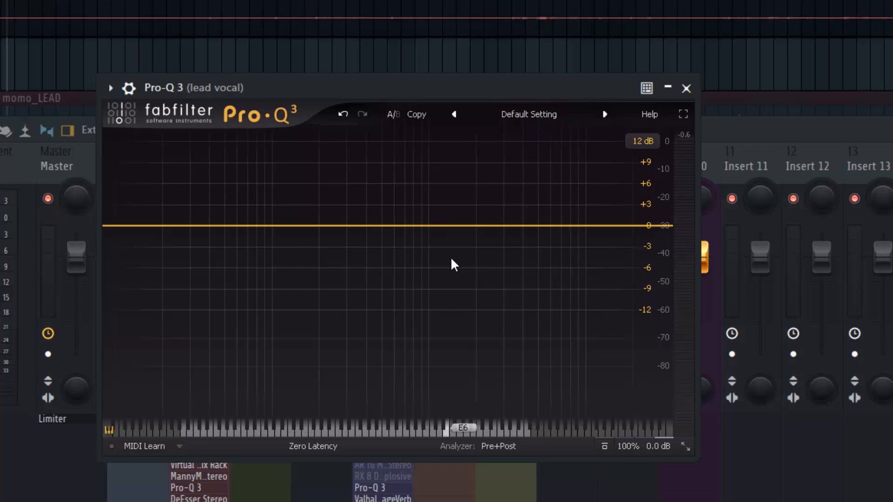
Step: Add a bell band with Left stereo placement and boost it about 2.4 dB at about 1158 Hz
right_click(452, 225)
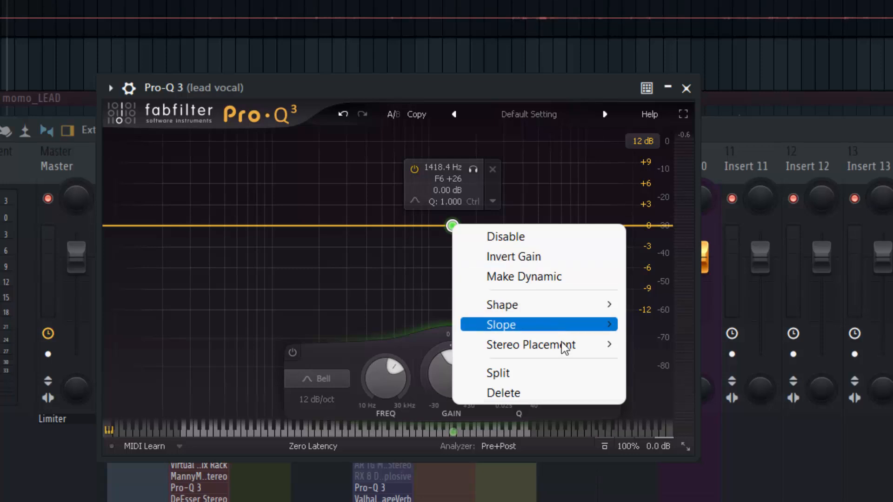
mouse_move(565, 350)
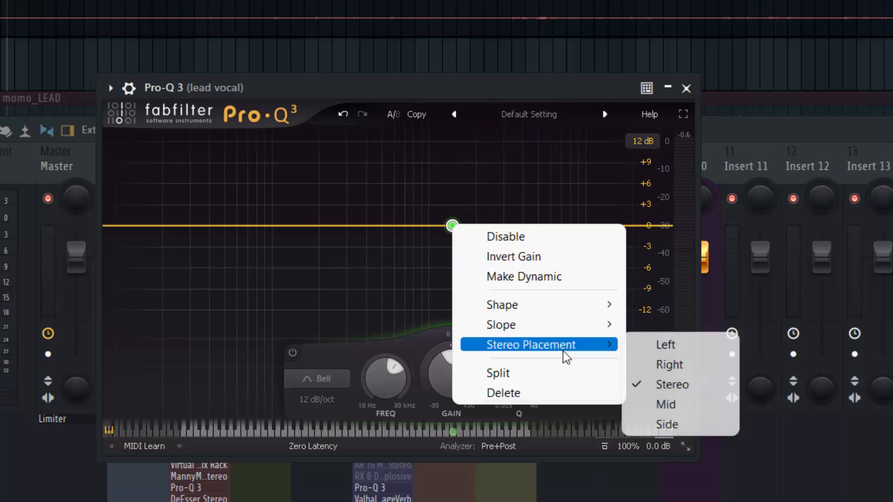
left_click(671, 349)
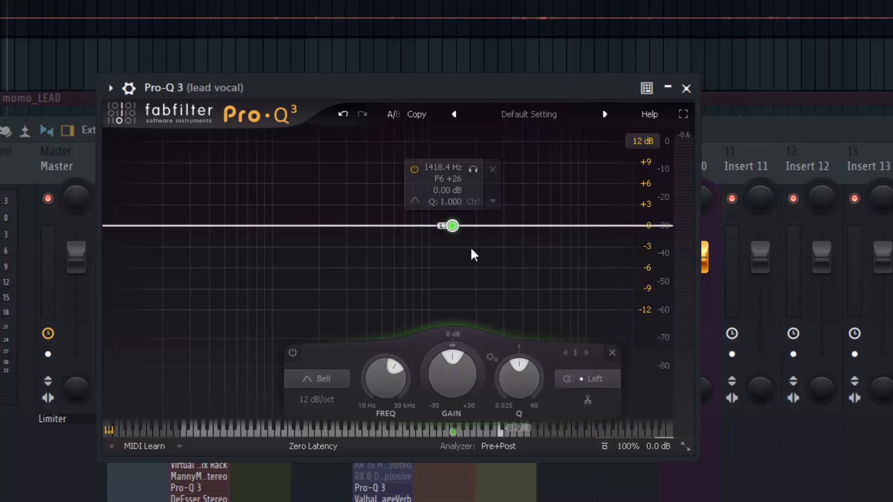
left_click_drag(453, 224, 456, 213)
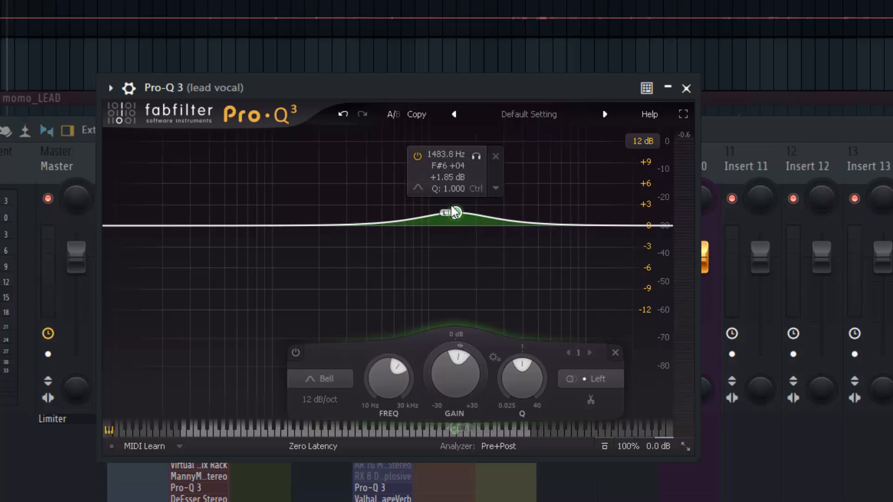
left_click_drag(459, 211, 442, 206)
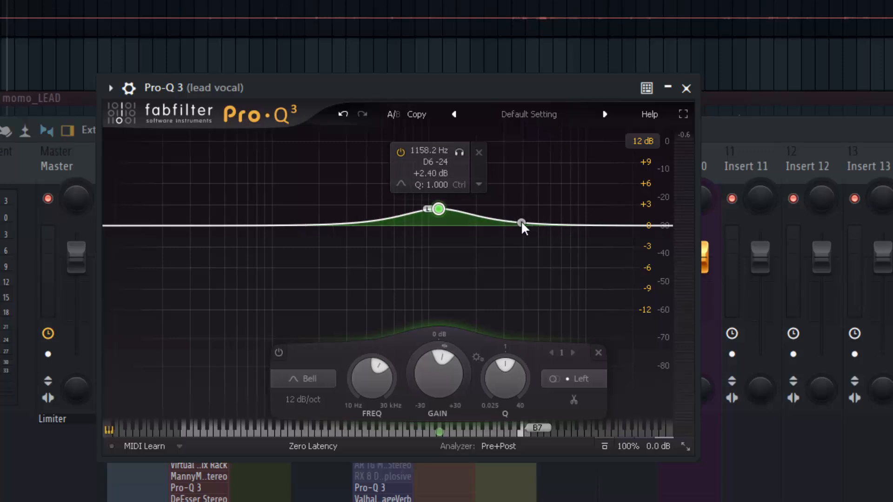
Step: Add a second bell band with Right stereo placement and boost it about 2.2 dB at about 5237 Hz
left_click(541, 221)
right_click(542, 222)
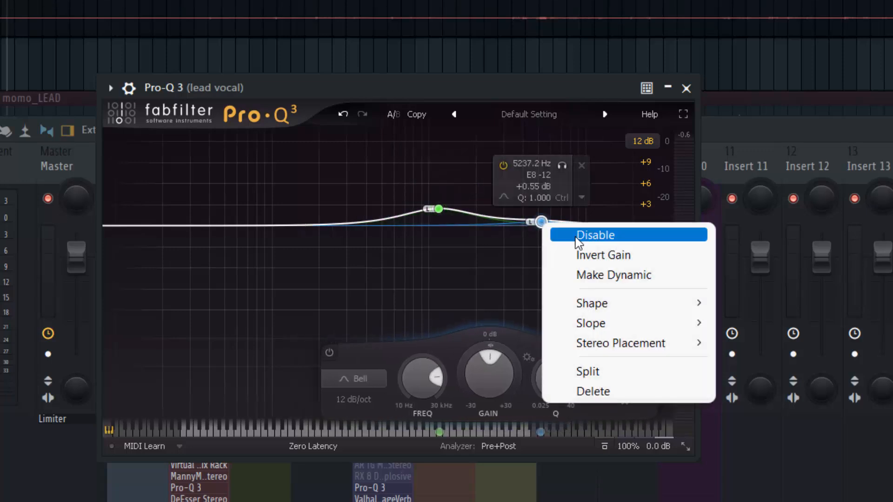
mouse_move(625, 343)
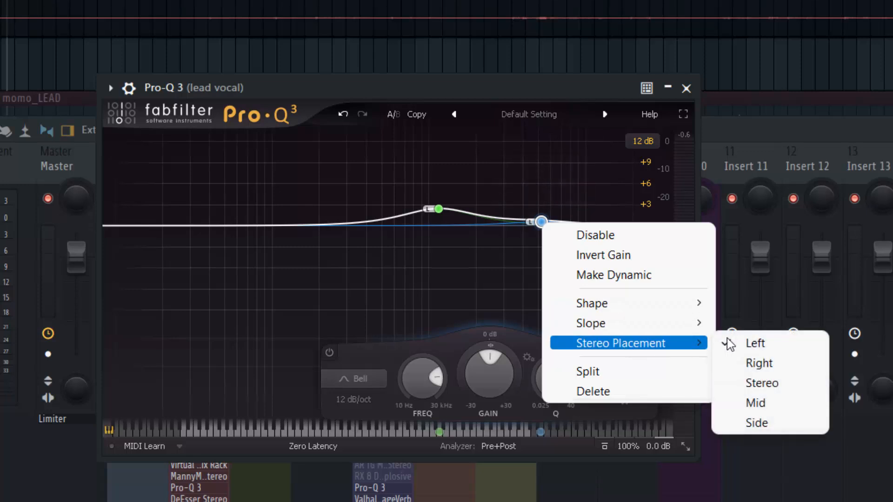
left_click(759, 363)
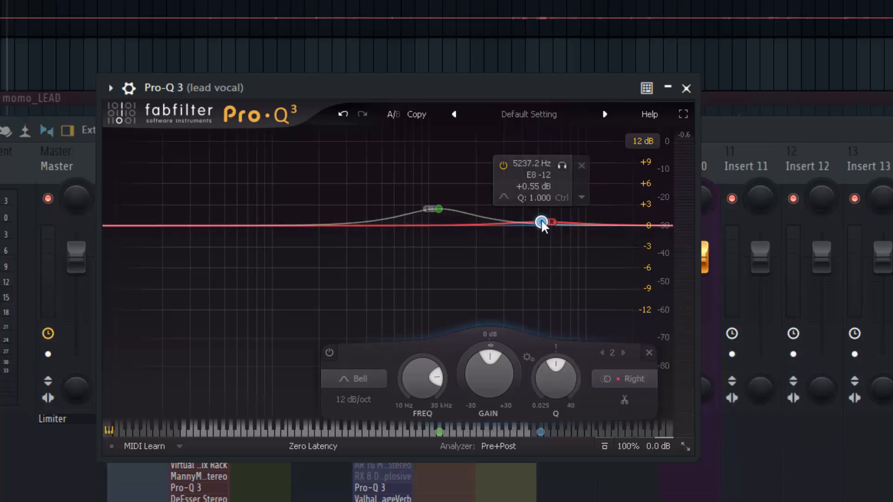
left_click_drag(541, 222, 540, 211)
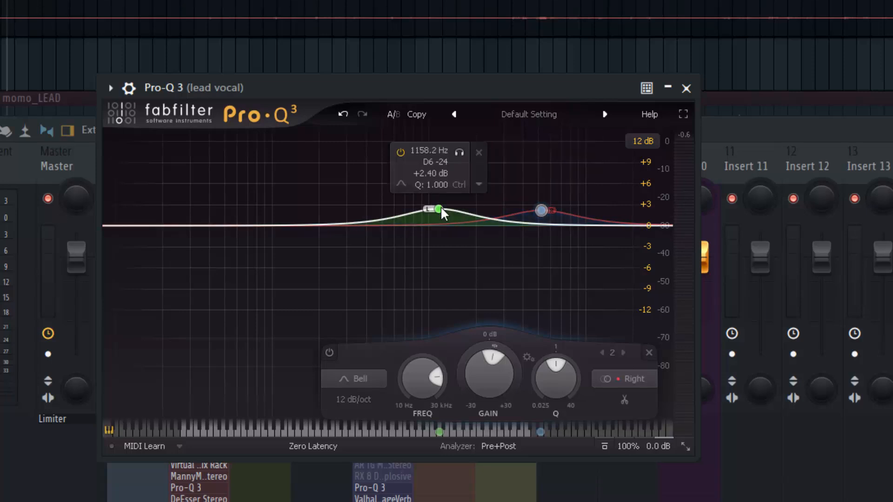
Step: Shift the left-channel band to about 1120 Hz and review the stereo placement options of the bands
left_click_drag(439, 205, 433, 206)
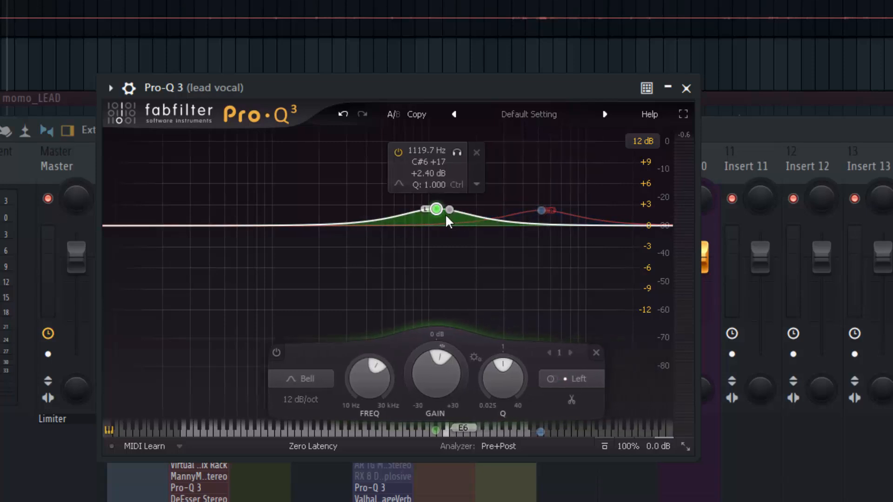
right_click(436, 208)
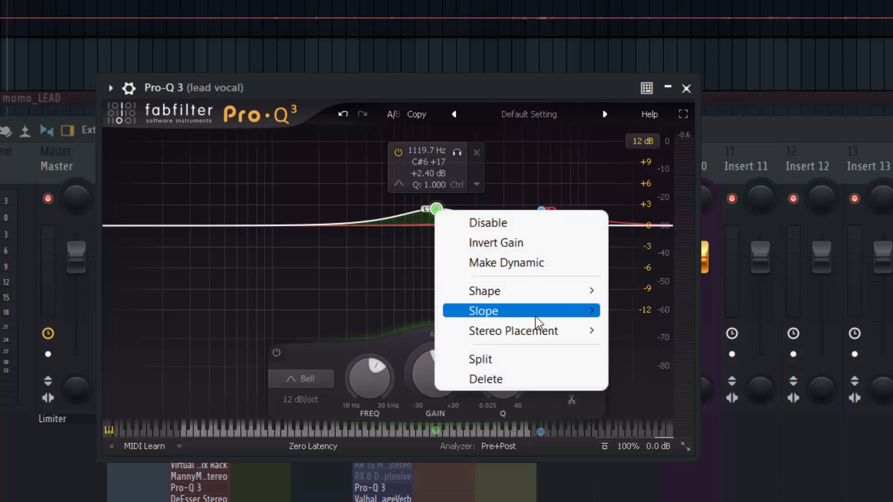
mouse_move(535, 318)
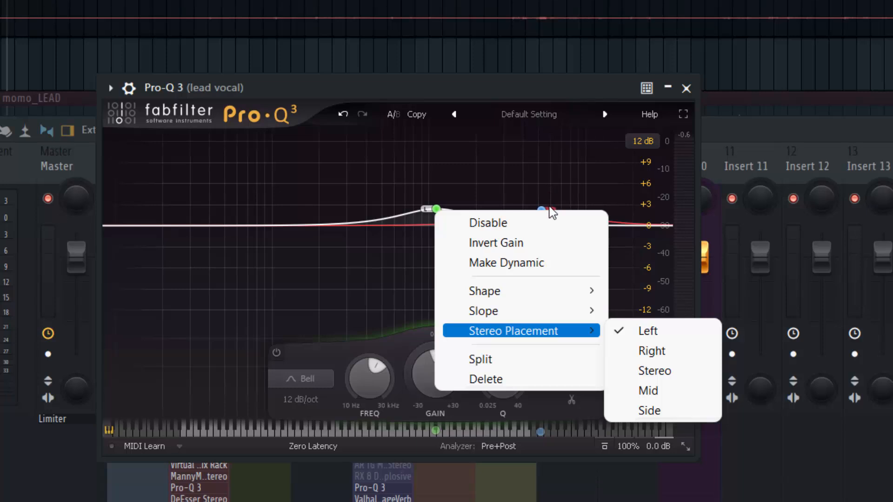
left_click(538, 82)
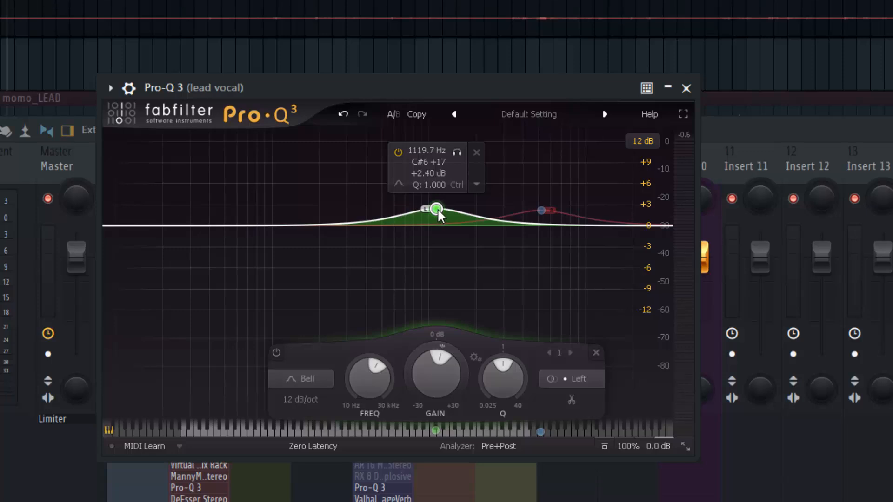
left_click(539, 209)
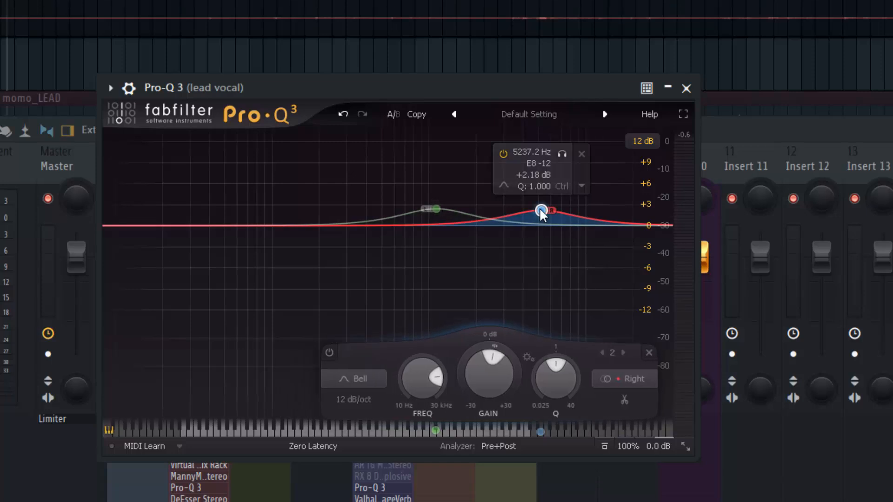
mouse_move(436, 208)
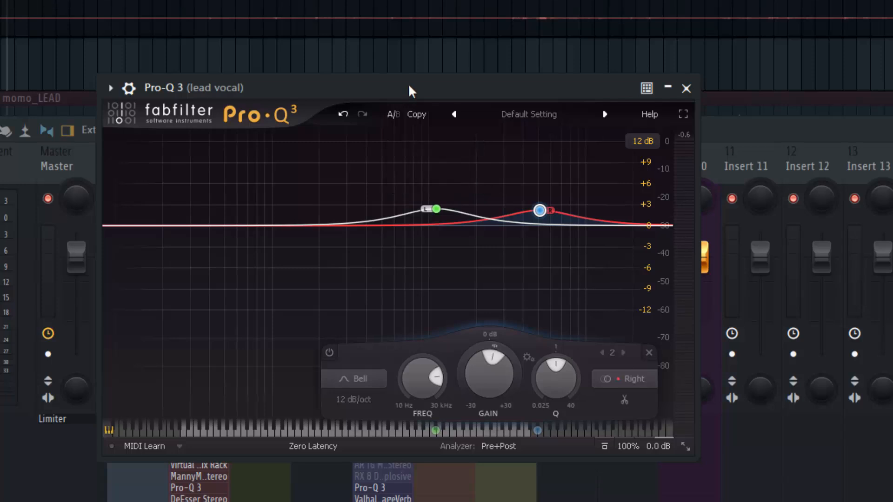
Step: During playback, retune the left band to about 1012 Hz at +3.3 dB and the right band to about 3908 Hz at +3.9 dB
key("space")
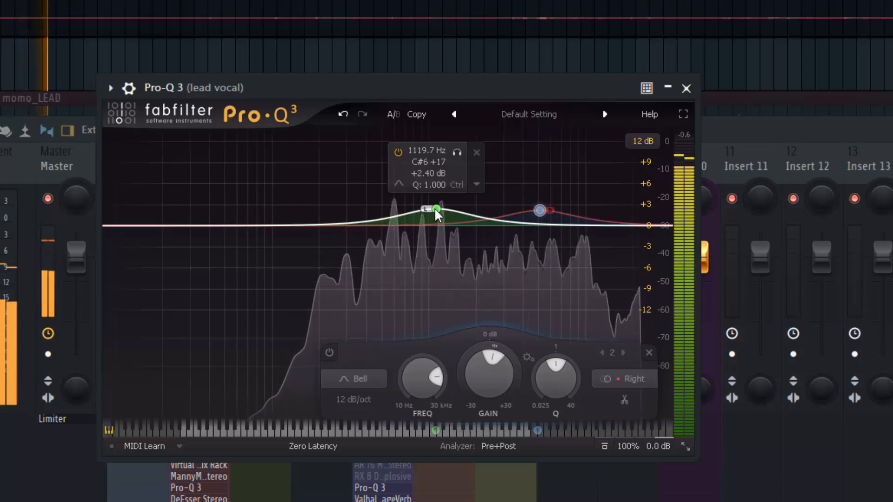
left_click_drag(434, 208, 430, 208)
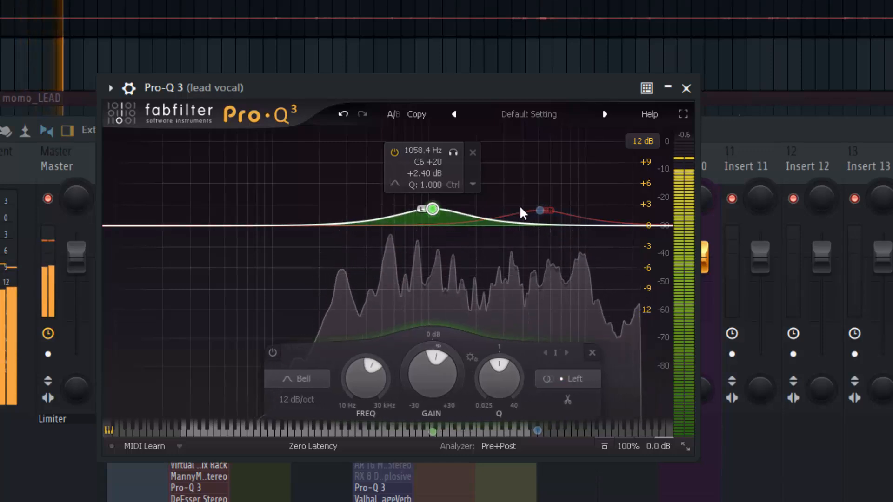
left_click_drag(540, 210, 515, 211)
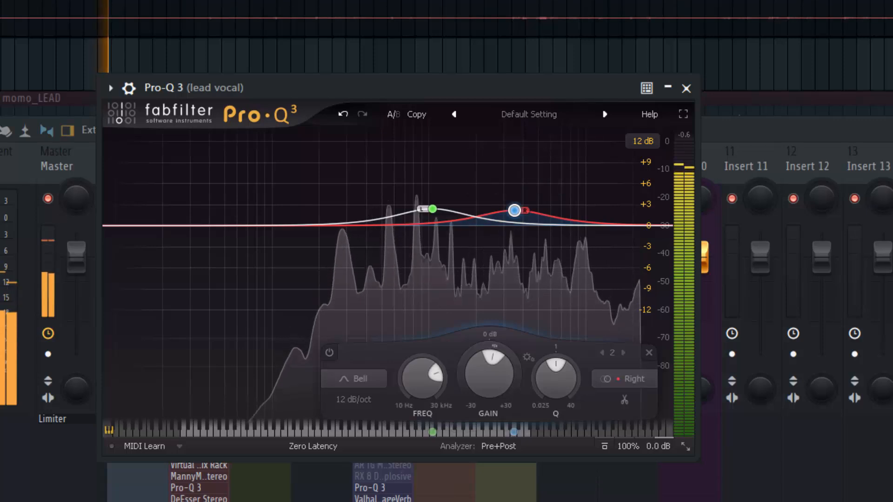
mouse_move(438, 228)
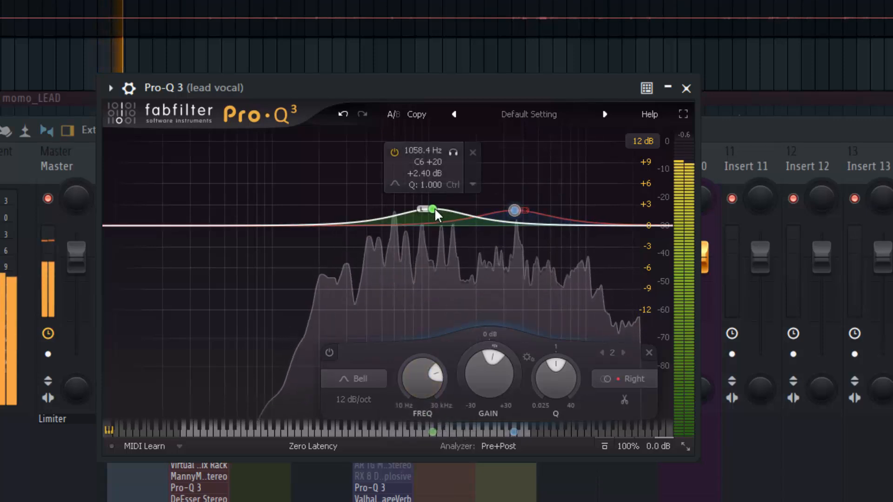
mouse_move(613, 218)
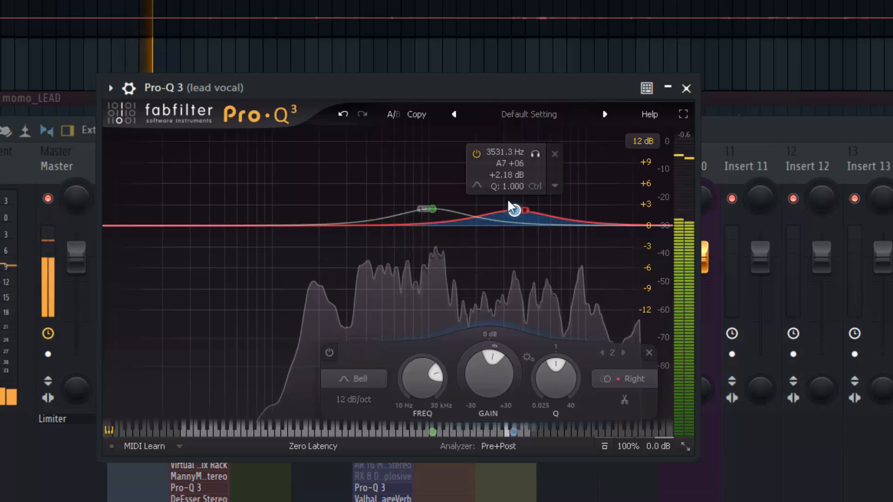
mouse_move(507, 200)
left_mouse_down()
mouse_move(518, 210)
mouse_move(515, 190)
mouse_move(520, 196)
left_mouse_up()
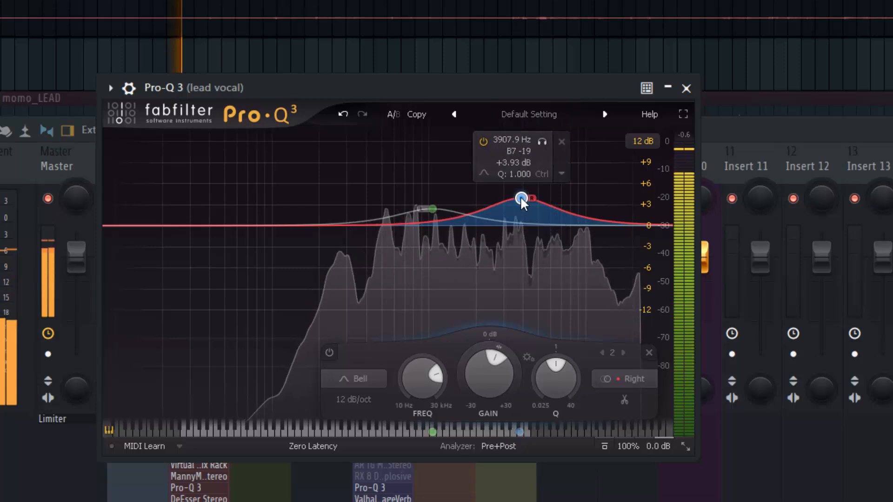
mouse_move(426, 208)
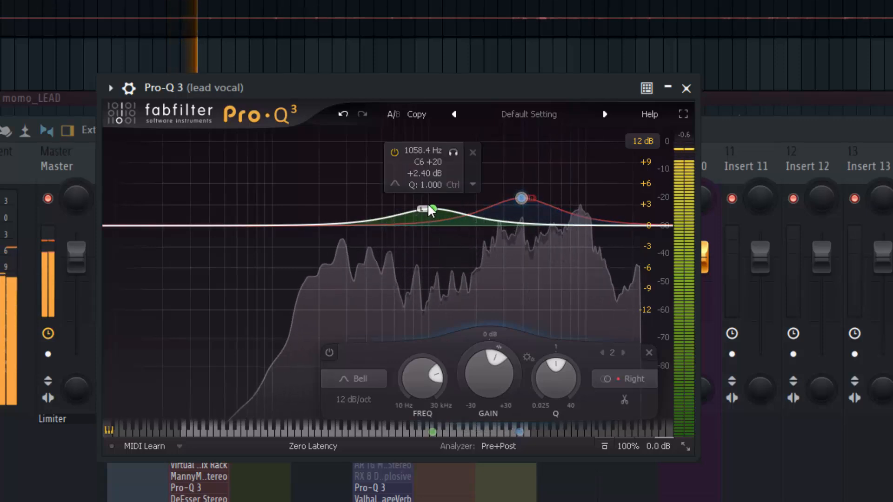
left_click_drag(433, 204, 432, 201)
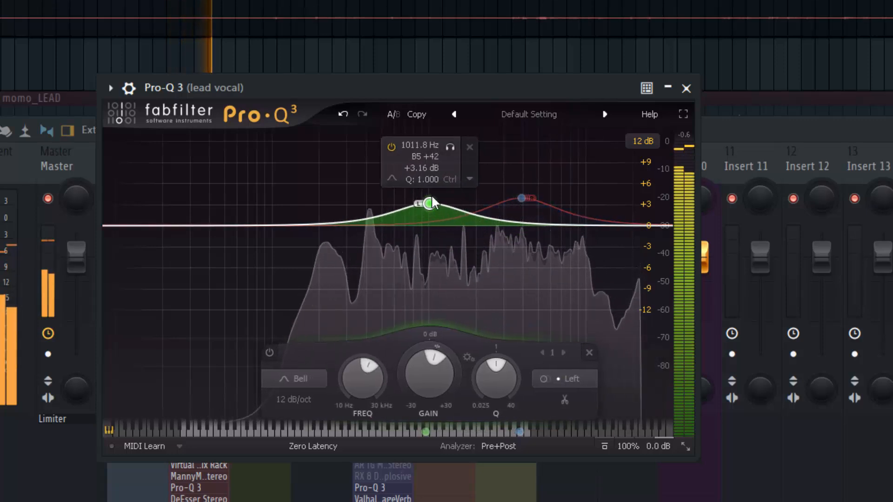
mouse_move(522, 199)
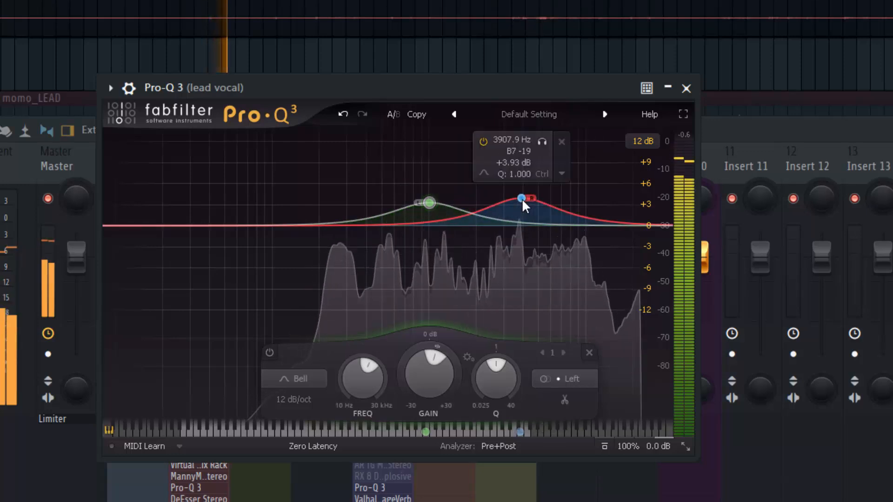
mouse_move(429, 205)
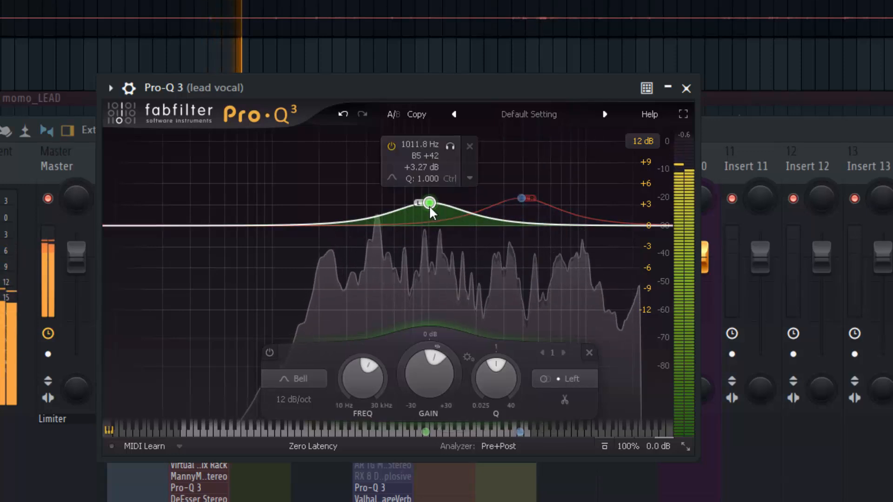
left_click(519, 197)
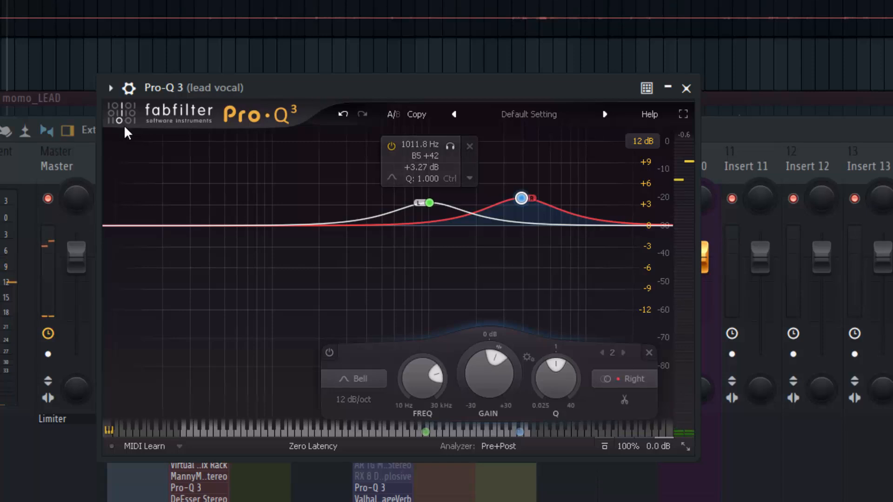
Step: Compare the lead vocal with the EQ plugin bypassed and re-enabled during playback, and stop the playback
left_click(131, 88)
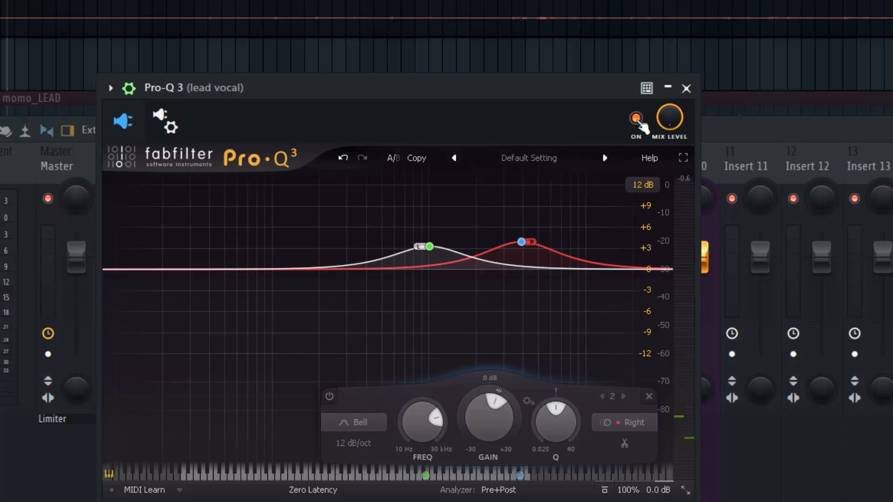
left_click(638, 120)
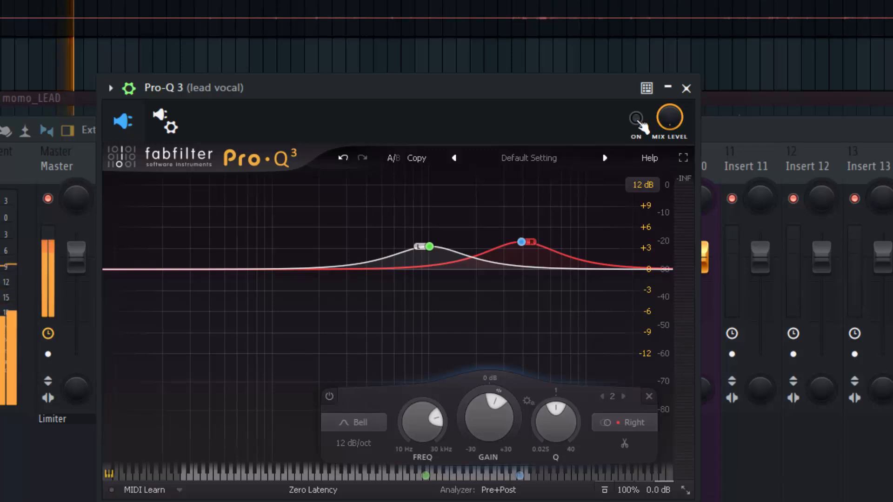
left_click(636, 119)
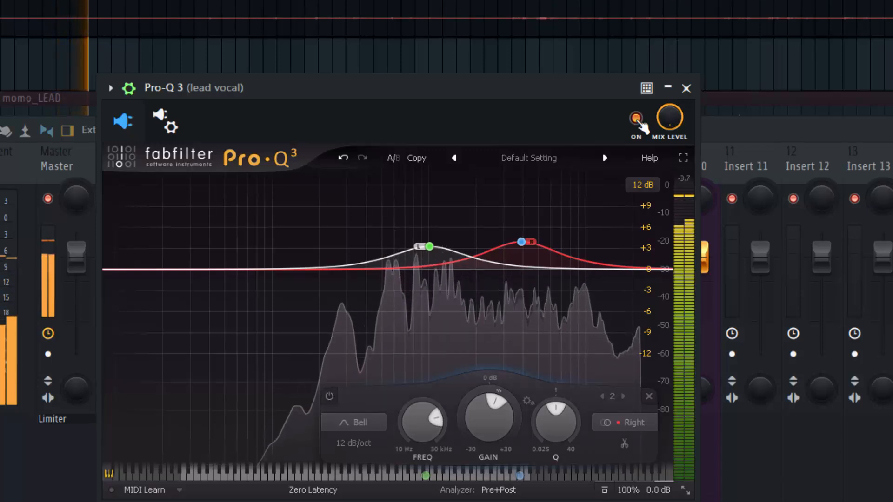
key("space")
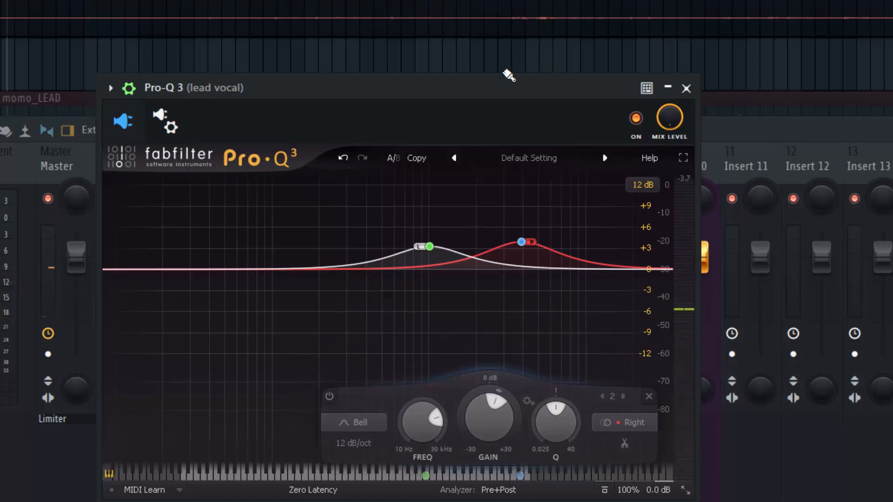
Step: Lower the right-channel band's gain to about +3 dB and hide the plugin wrapper's settings
left_click_drag(498, 90, 514, 87)
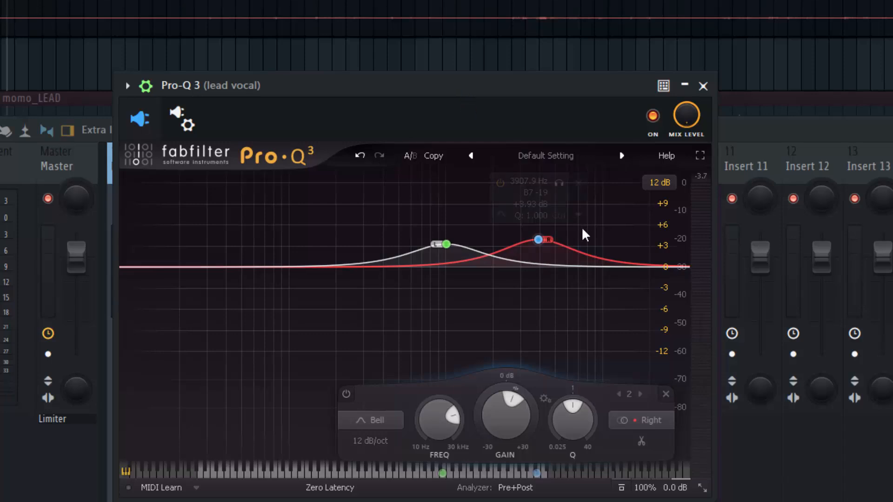
left_click_drag(539, 241, 529, 252)
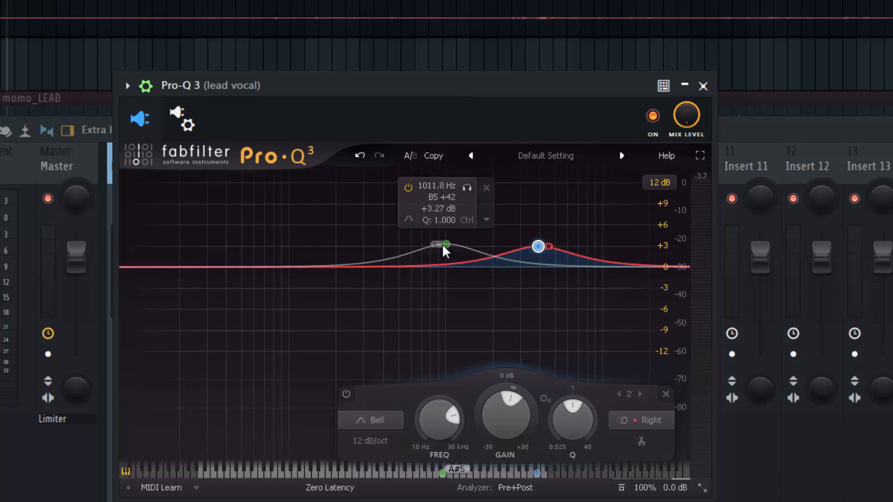
left_click_drag(288, 89, 315, 85)
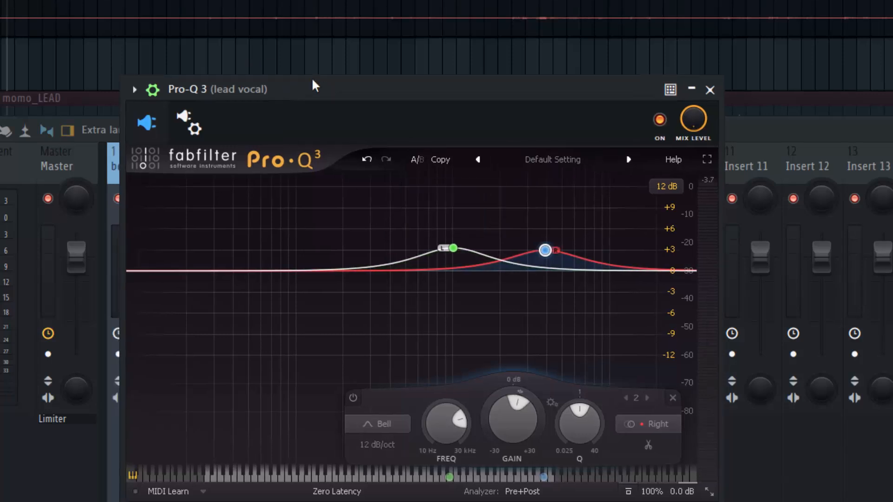
left_click(153, 89)
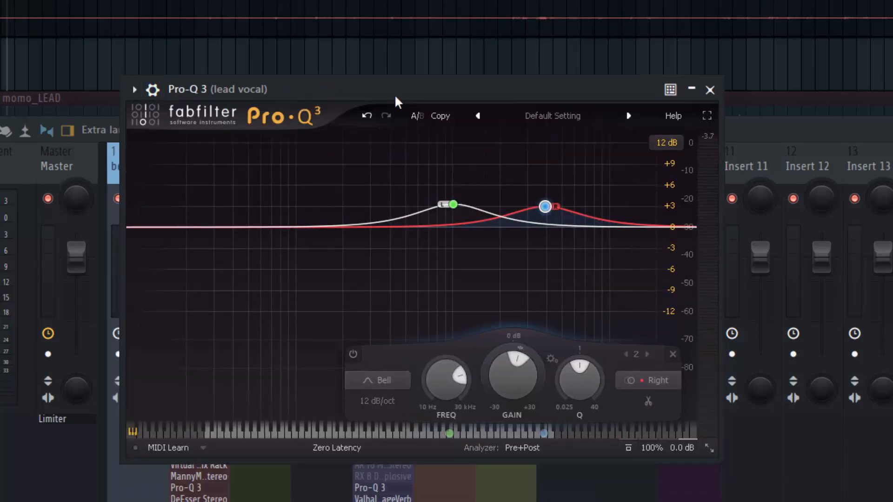
key("space")
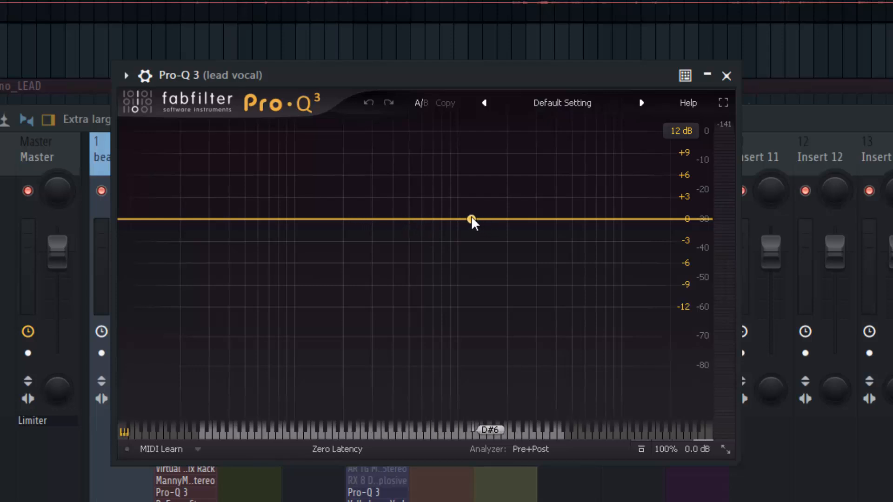
Step: Add a bell band with Mid stereo placement and boost it about 2 dB at about 2463 Hz
left_click(468, 219)
right_click(468, 219)
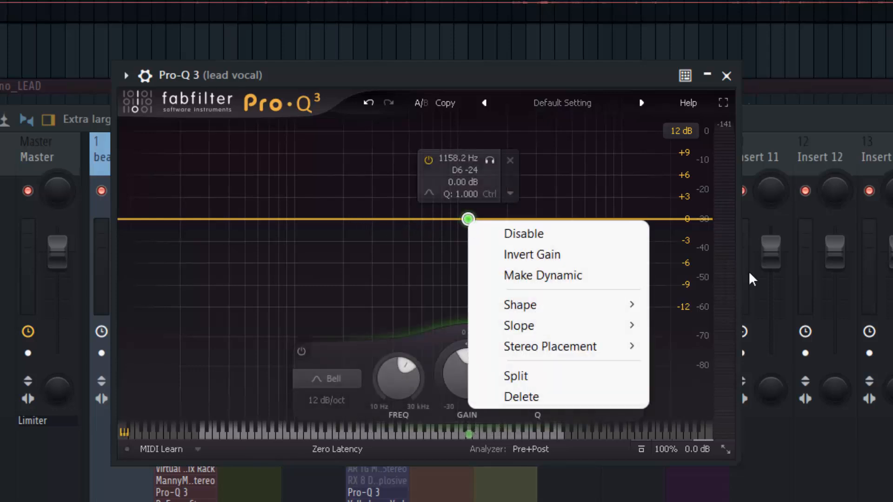
mouse_move(531, 354)
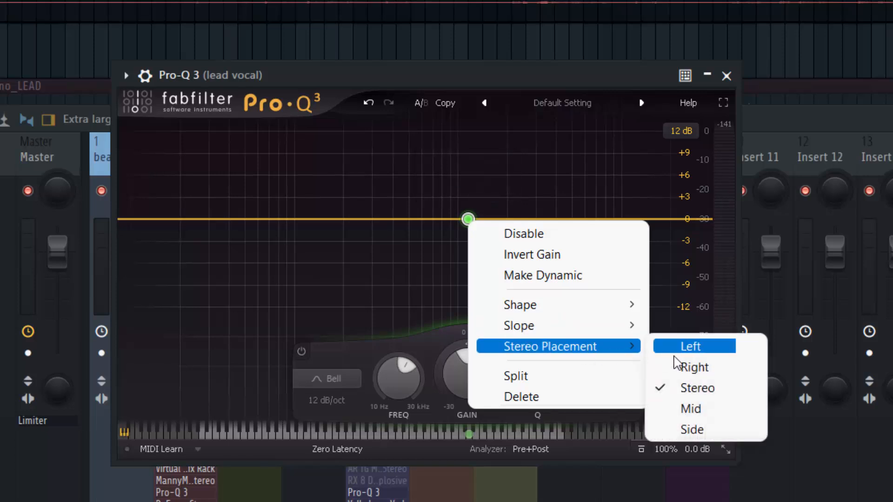
left_click(697, 410)
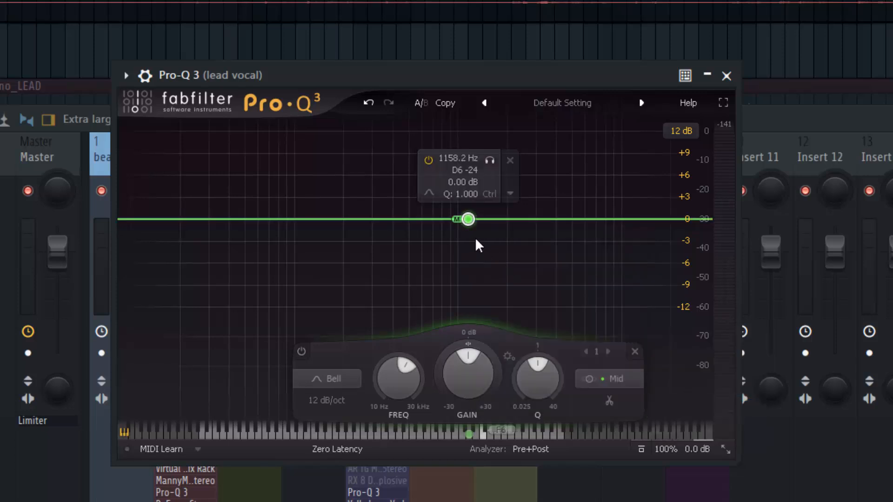
left_click_drag(461, 222, 522, 205)
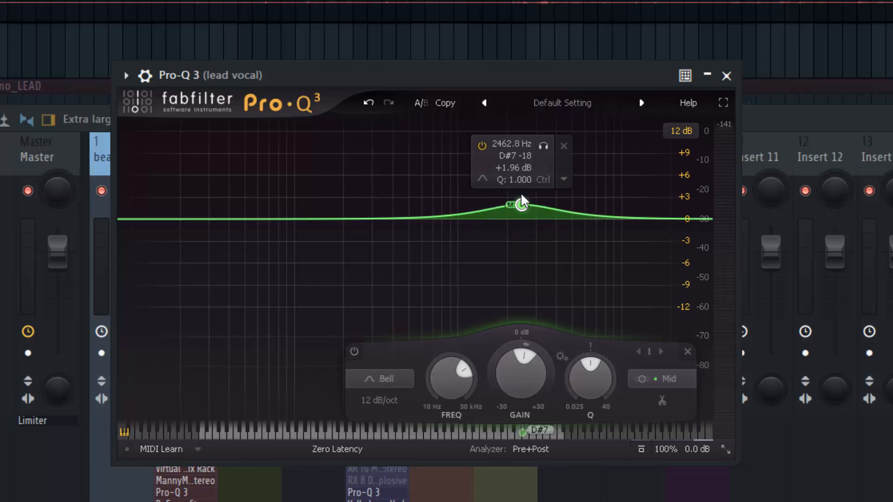
Step: During playback, try the Mid bell band at about 4895 Hz and +2.5 dB, and delete it
key("space")
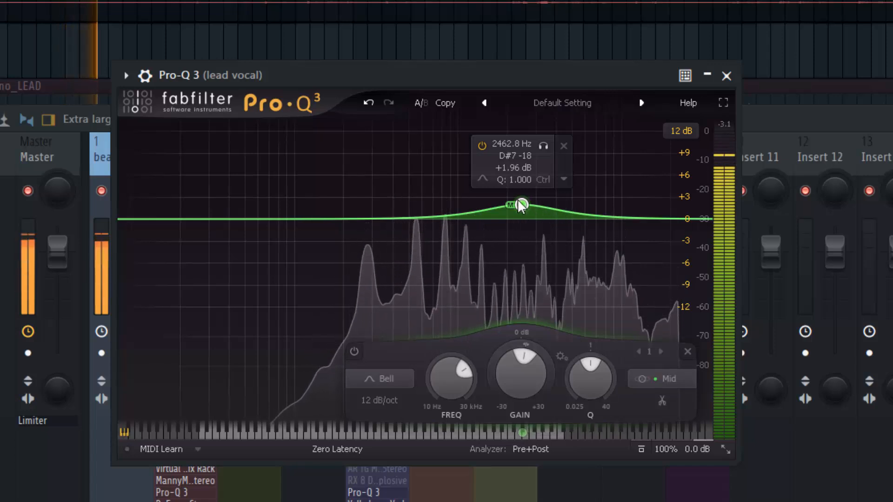
left_click_drag(521, 205, 570, 203)
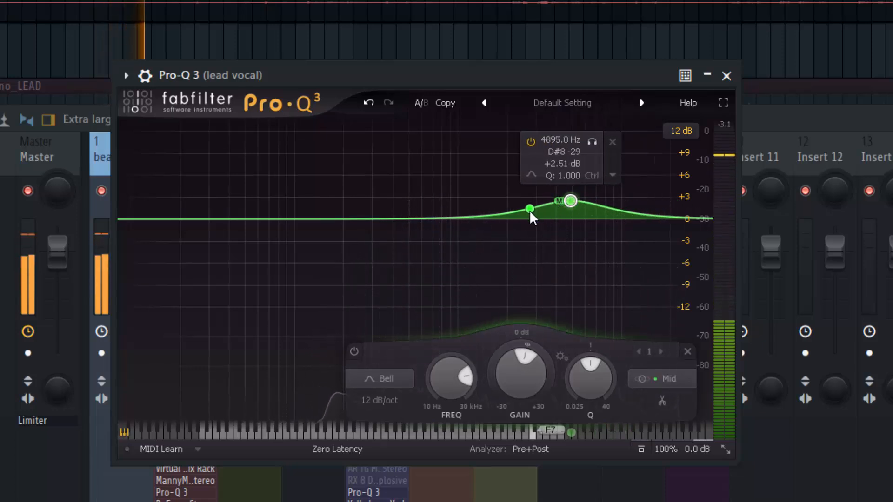
right_click(573, 201)
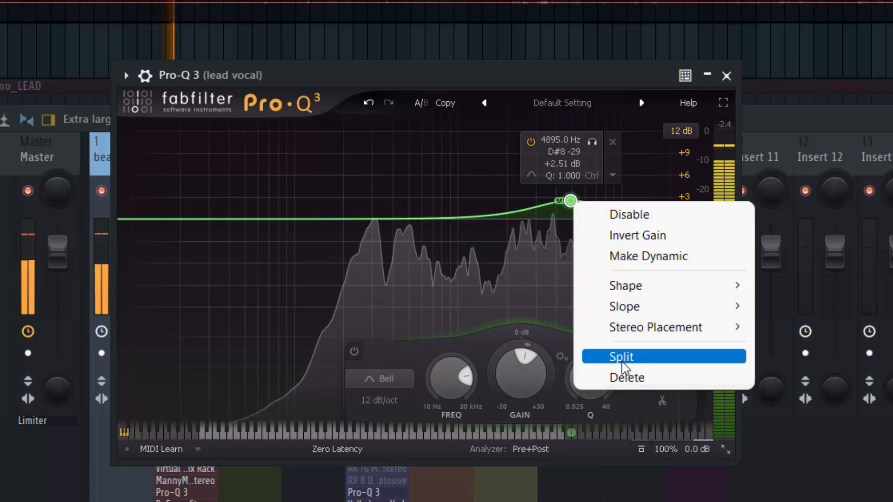
left_click(624, 377)
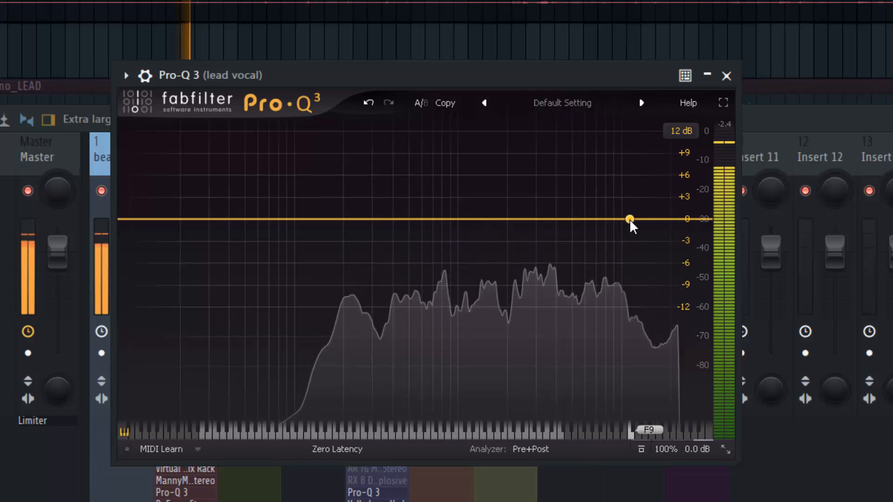
Step: Add a high-shelf boost in the upper treble with Mid stereo placement and shift it slightly lower in frequency with more gain
left_click_drag(629, 219, 636, 211)
right_click(636, 210)
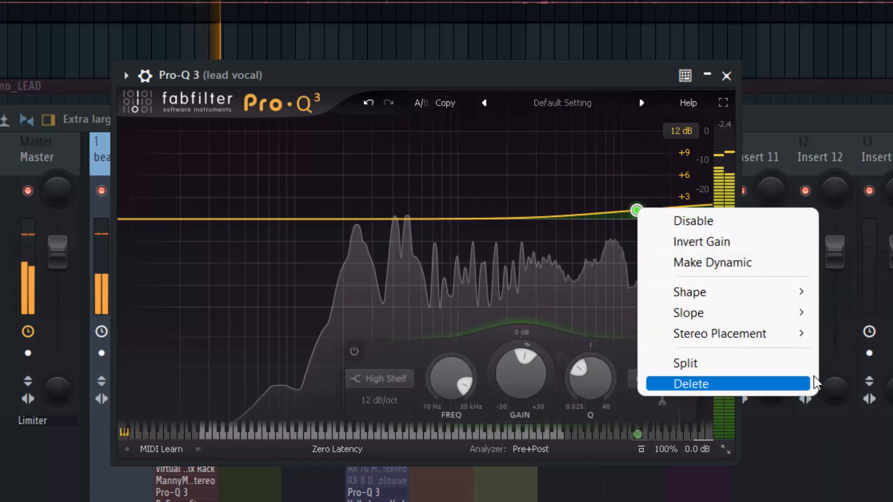
mouse_move(798, 342)
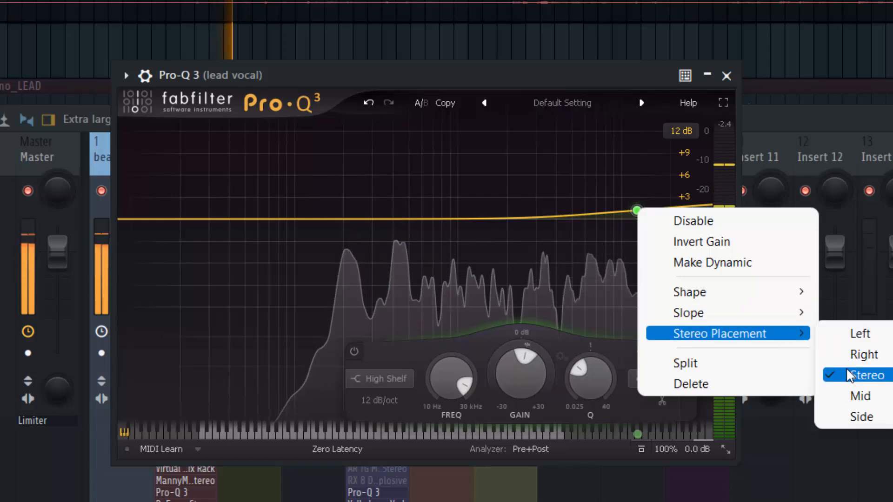
left_click(863, 397)
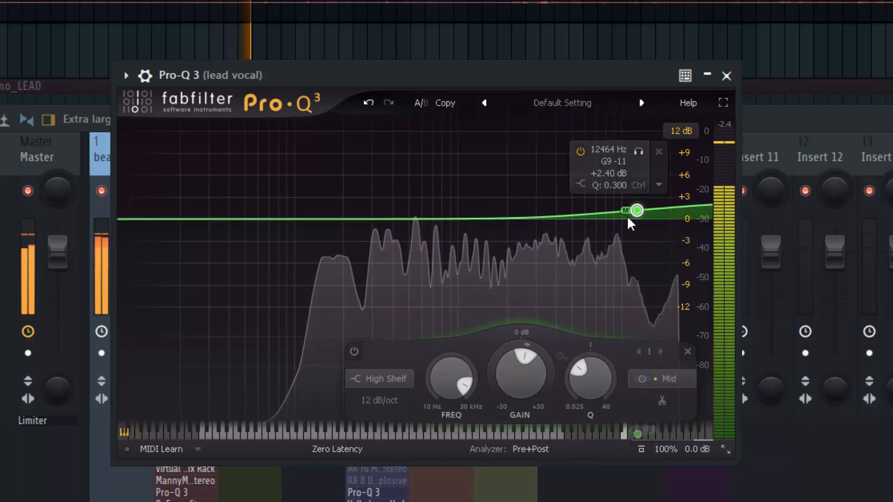
left_click_drag(635, 209, 613, 206)
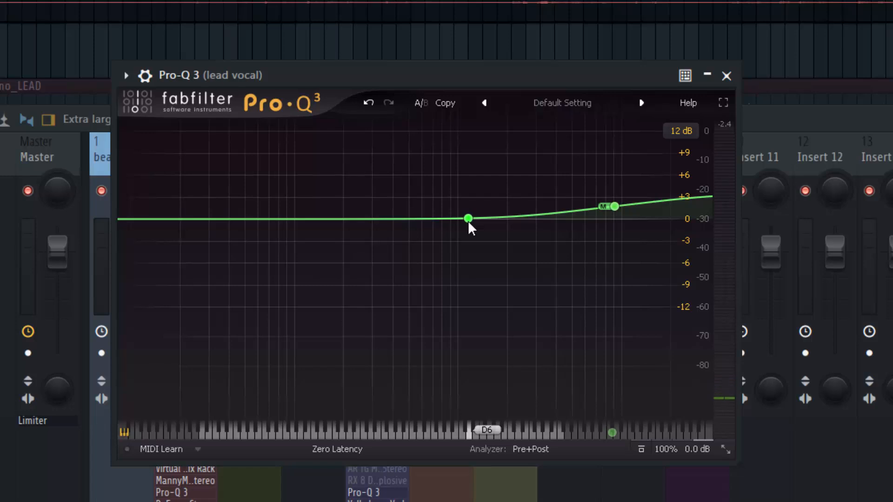
Step: Try a second bell band with Stereo placement at about 946 Hz and +1.4 dB, and delete it
right_click(468, 220)
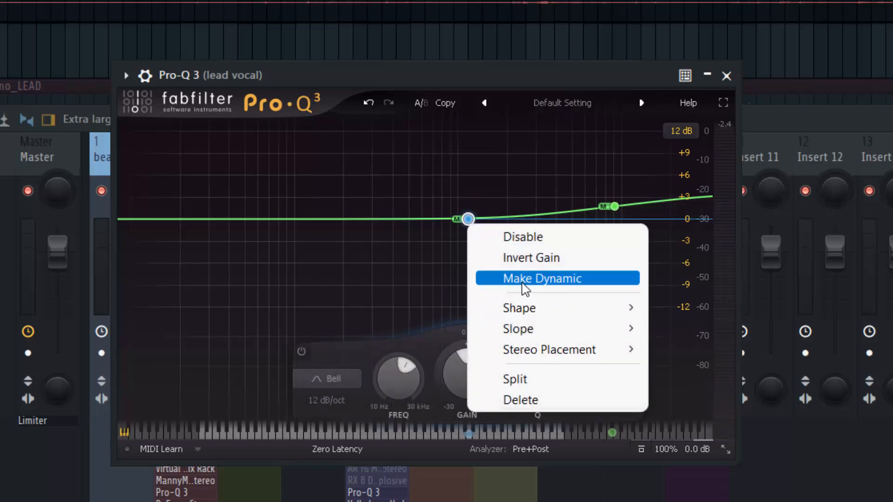
mouse_move(579, 354)
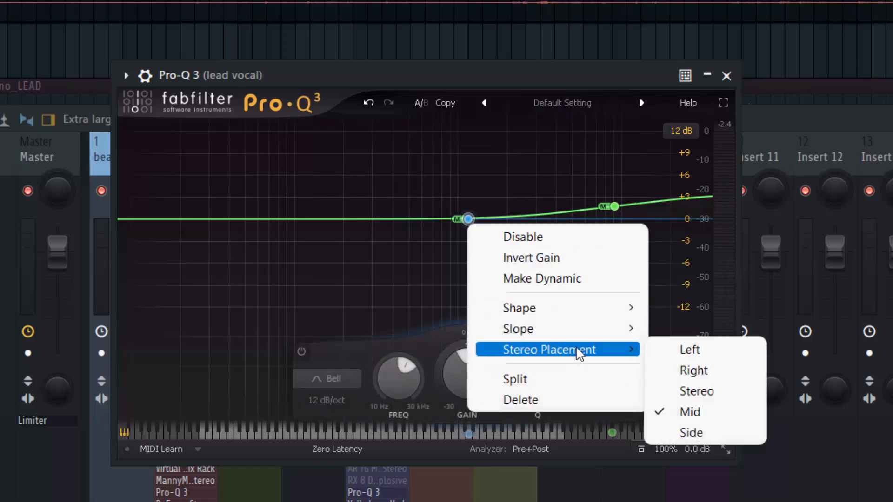
left_click(693, 393)
mouse_move(466, 220)
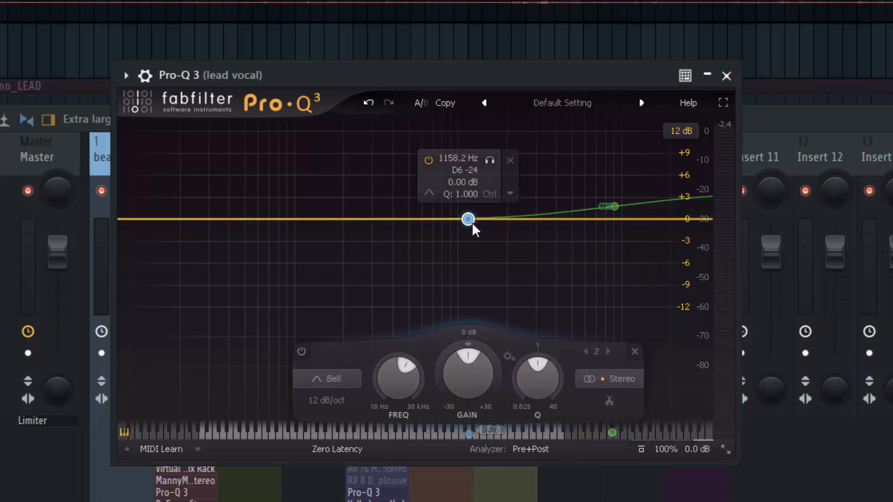
mouse_move(463, 218)
left_mouse_down()
mouse_move(456, 203)
mouse_move(454, 210)
left_mouse_up()
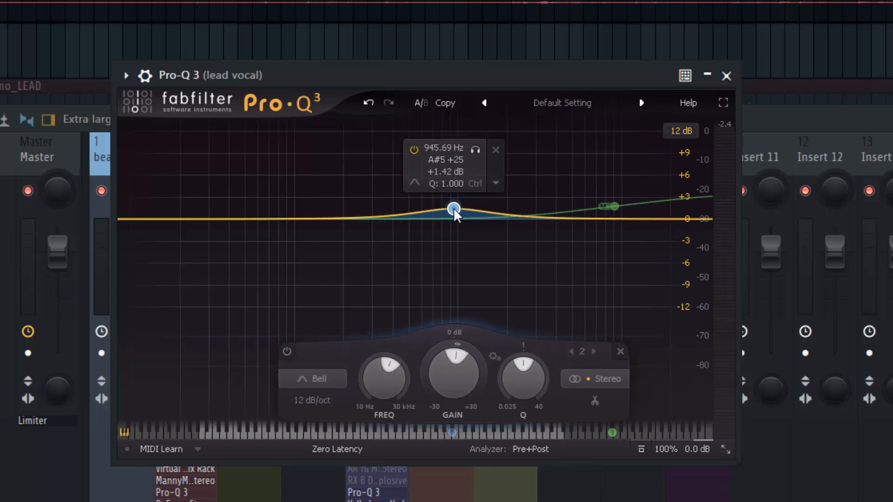
right_click(455, 211)
left_click(551, 386)
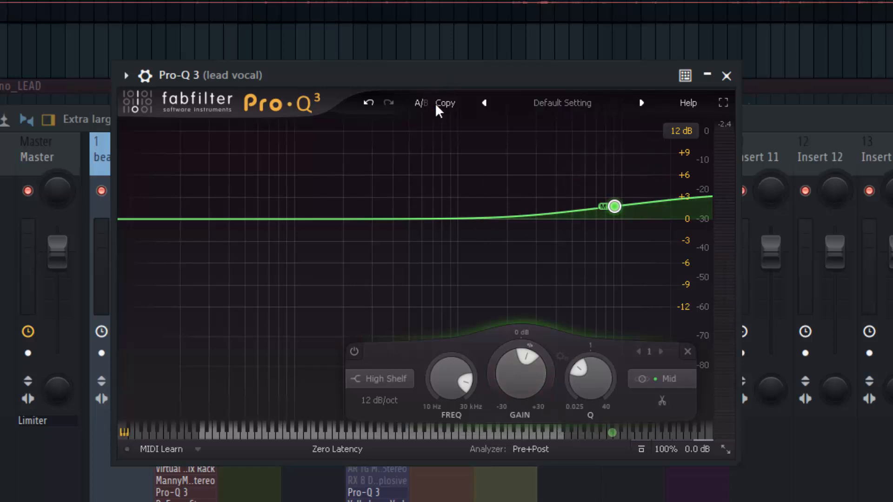
Step: Retune the high shelf to about 8404 Hz at +3.4 dB and review its stereo placement options, keeping Mid
mouse_move(617, 210)
left_mouse_down()
mouse_move(599, 208)
mouse_move(608, 211)
left_mouse_up()
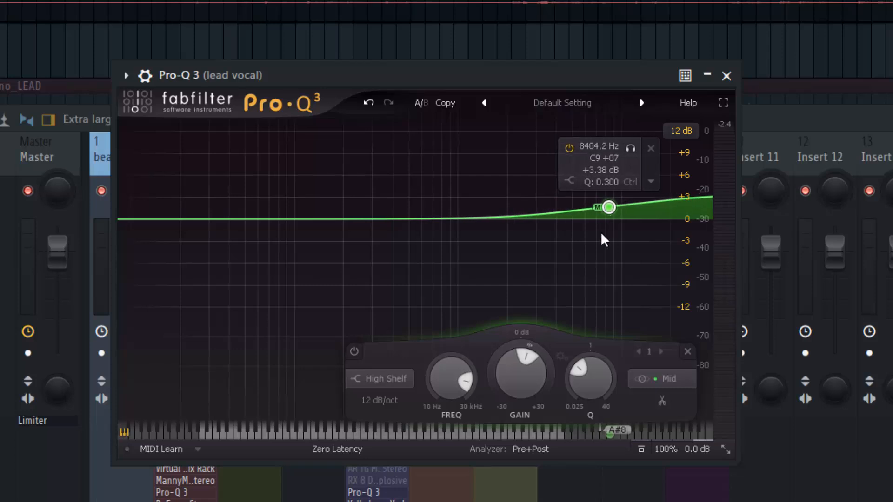
right_click(607, 207)
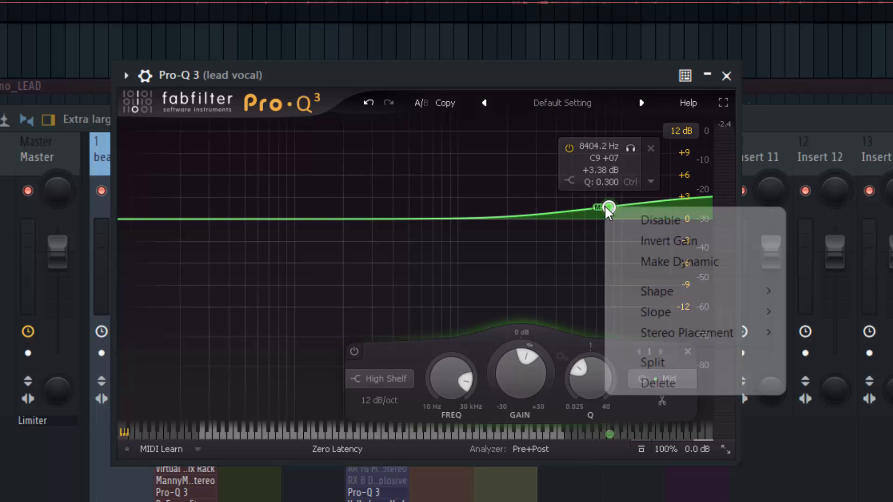
mouse_move(660, 343)
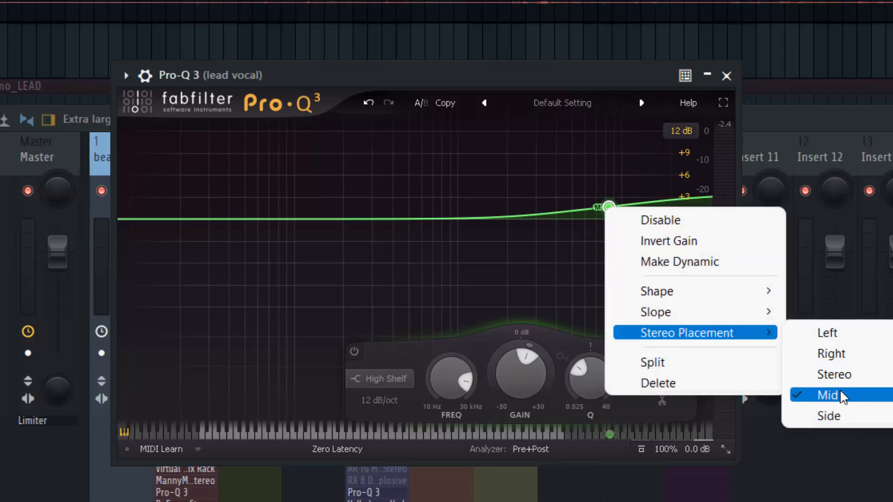
left_click(517, 75)
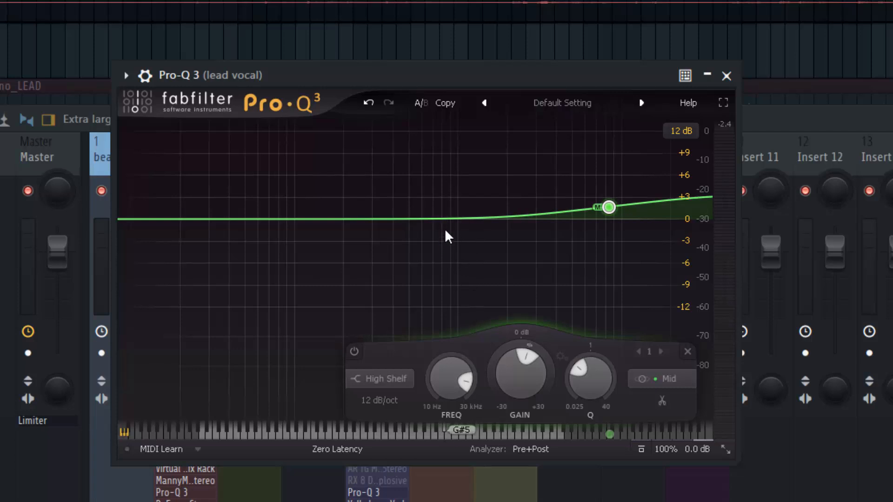
mouse_move(570, 230)
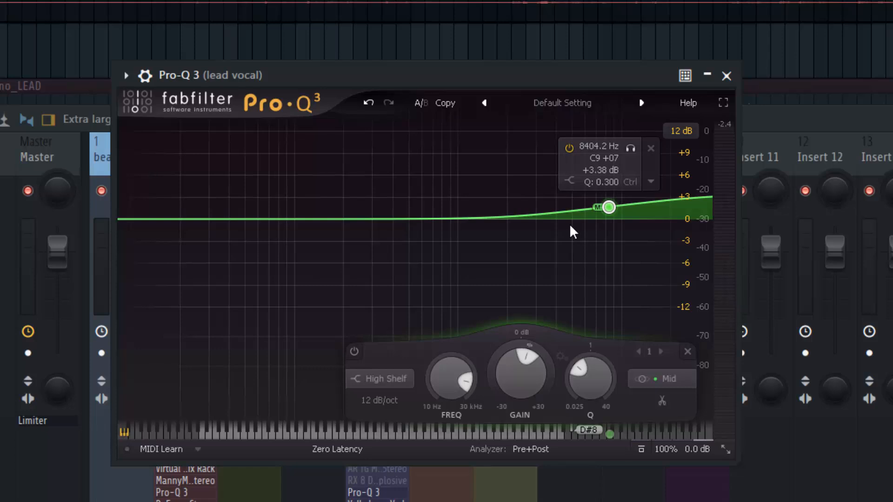
Step: Compare the lead vocal during playback with the Mid high-shelf EQ bypassed and re-enabled, and stop the playback
key("space")
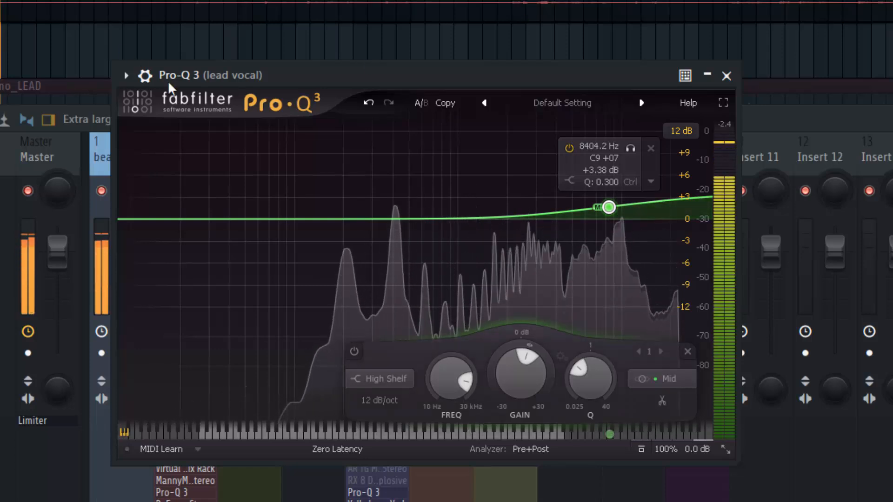
left_click(145, 75)
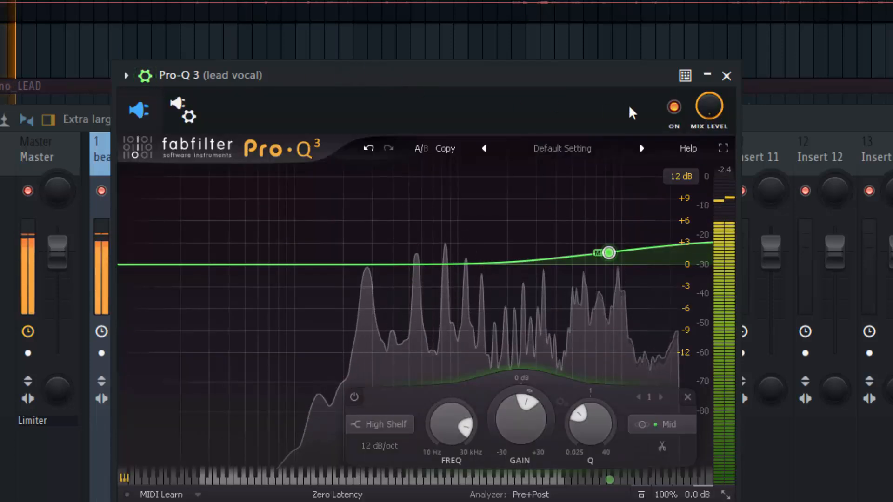
key("space")
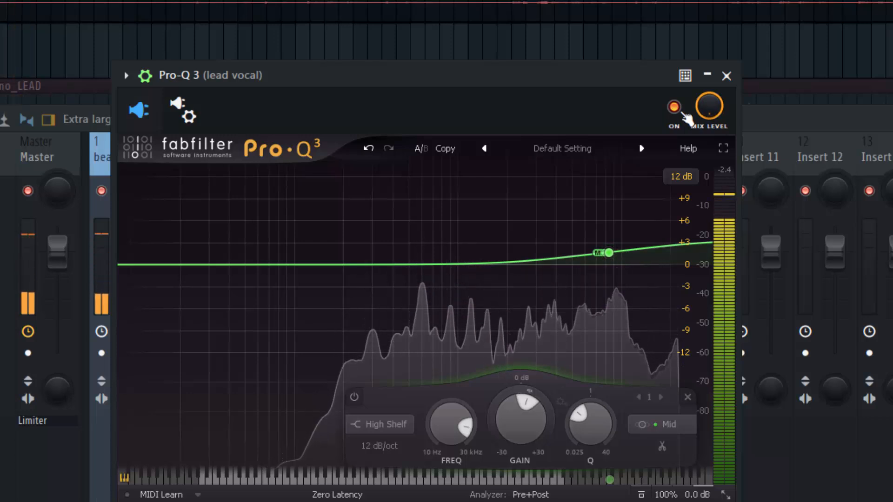
left_click(682, 114)
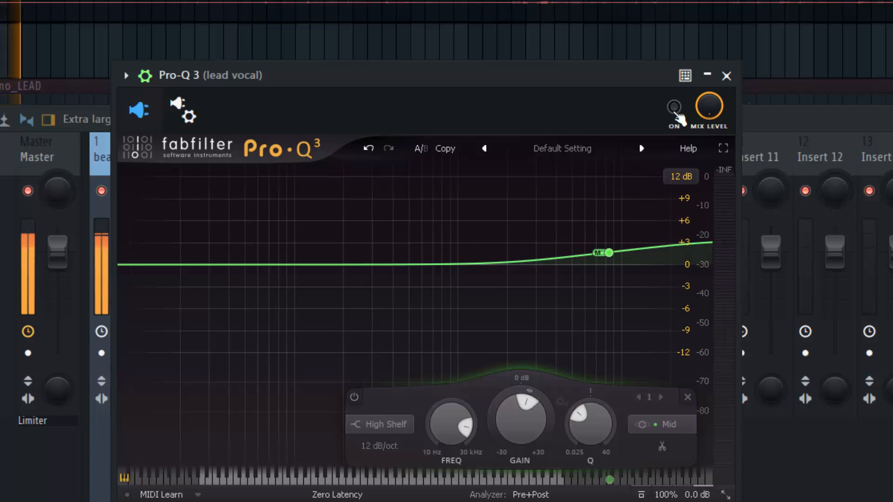
left_click(676, 115)
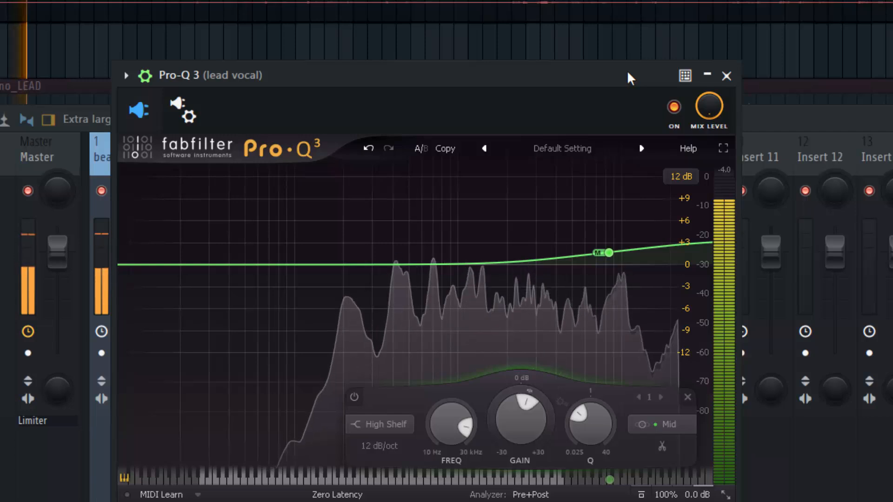
key("space")
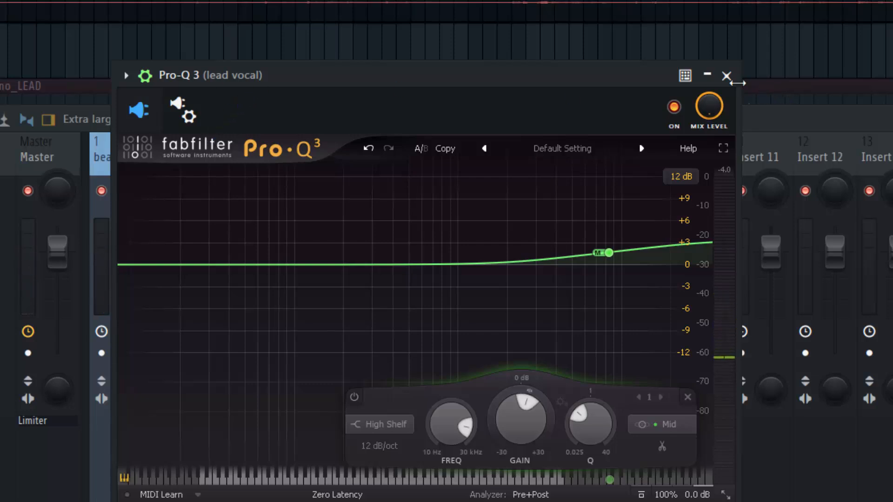
Step: Close the EQ and raise Wider's stereo width on the lead vocal to about 141%, listening during playback
left_click(726, 76)
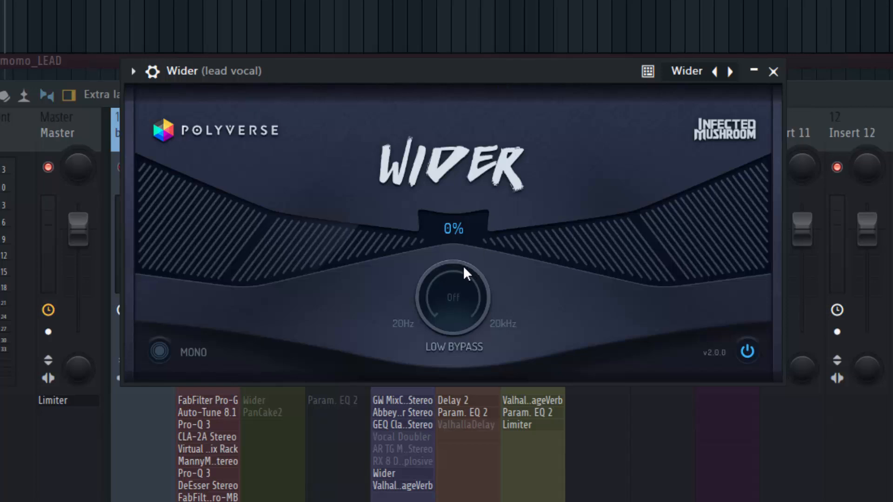
key("space")
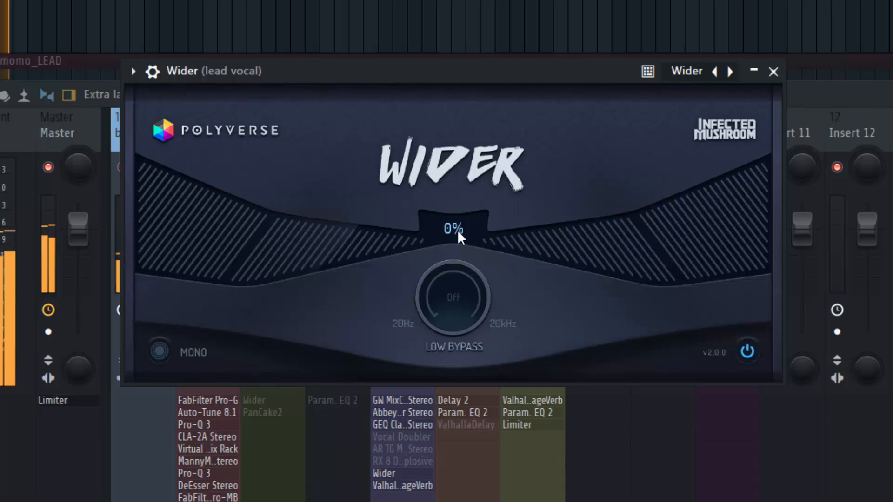
left_click_drag(456, 219, 487, 200)
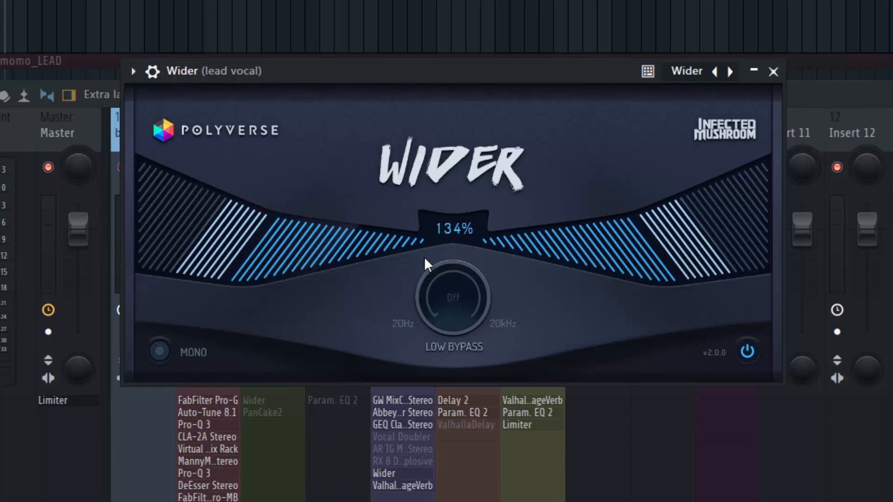
mouse_move(443, 229)
left_mouse_down()
mouse_move(426, 322)
mouse_move(433, 454)
mouse_move(431, 270)
mouse_move(441, 229)
left_mouse_up()
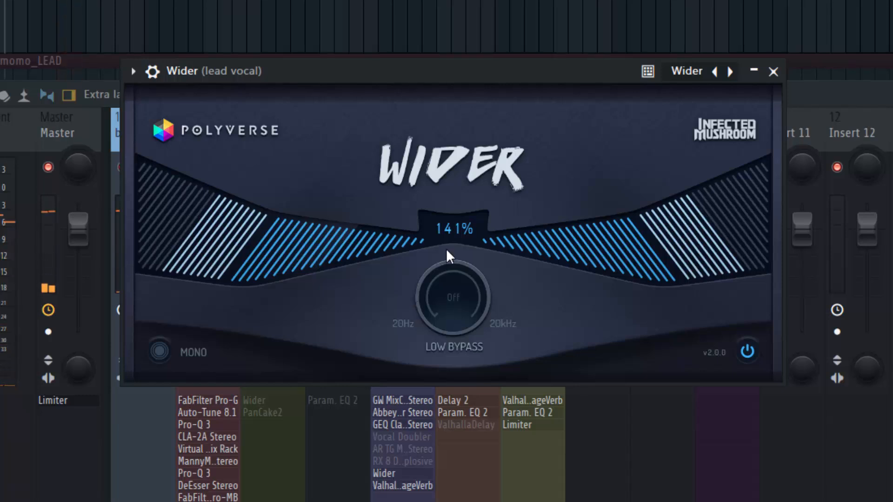
Step: Audition Wider's stereo width on the lead vocal at about 88% and about 102% during playback, and reduce it again
left_click_drag(453, 227, 470, 311)
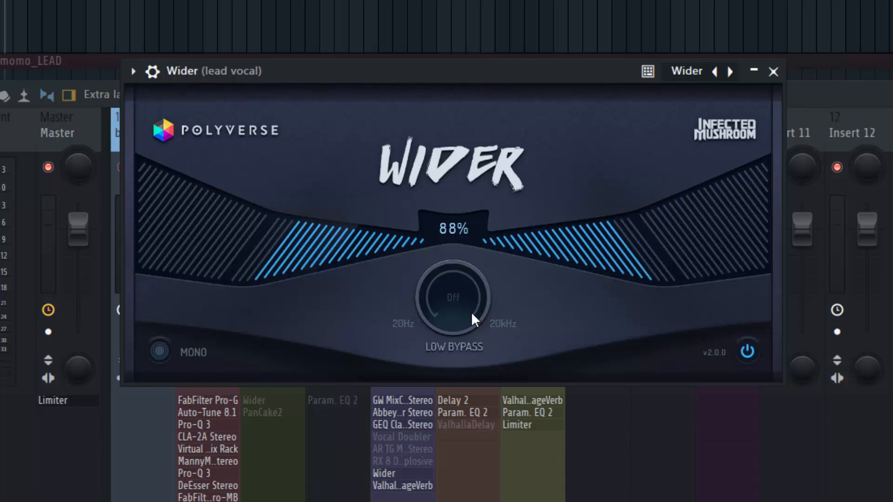
left_click_drag(470, 312, 470, 311)
key("space")
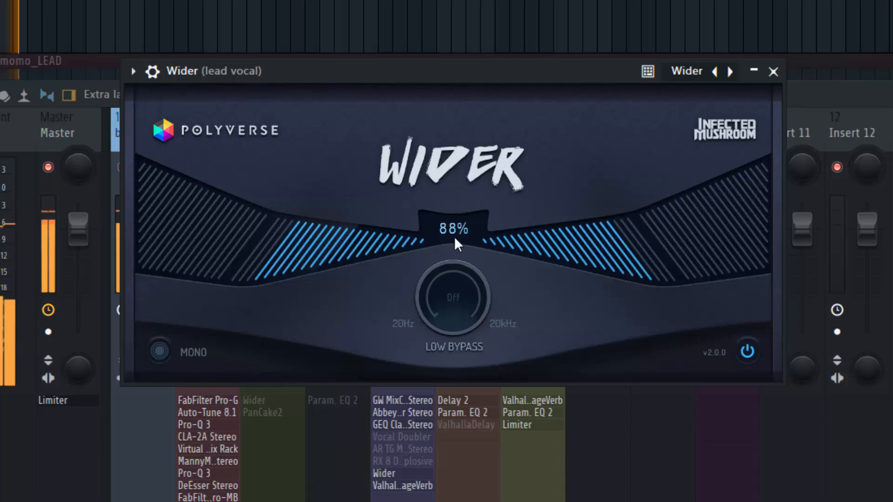
left_click_drag(454, 236, 457, 214)
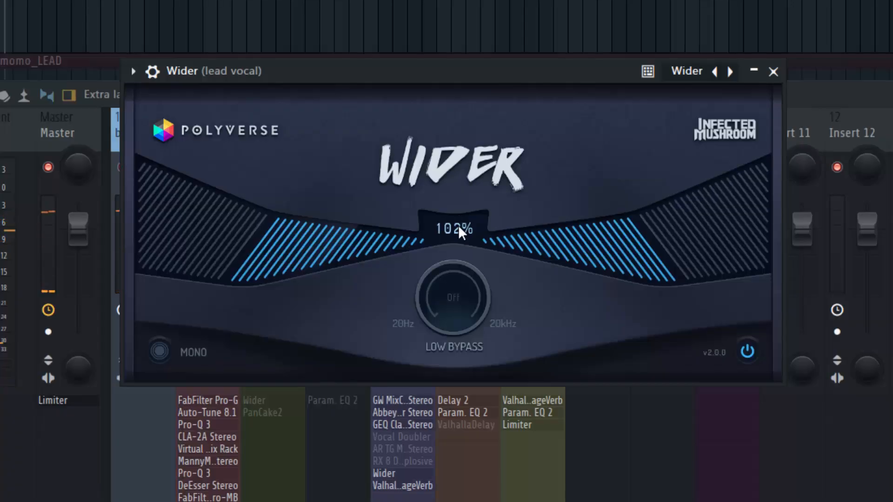
left_click_drag(466, 237, 478, 317)
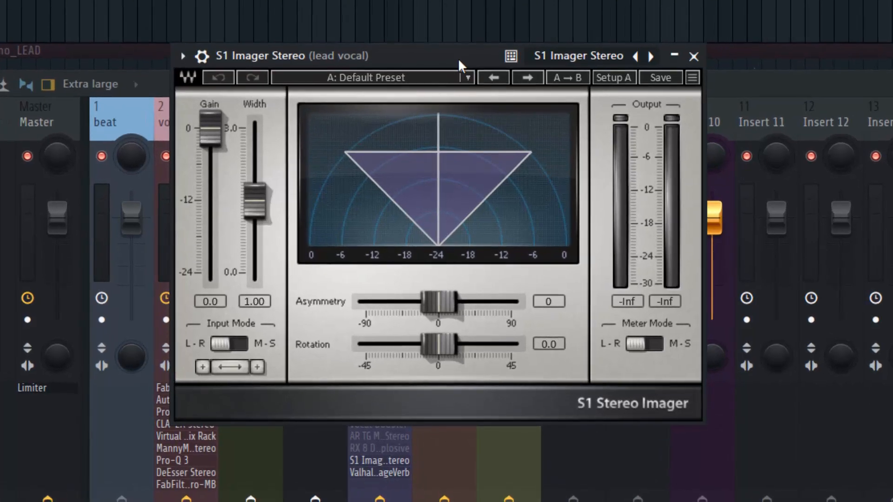
Step: Try the S1 Imager's Width at 3.00 on the lead vocal, reduce it to 1.58, and set it to 1.87
left_click_drag(459, 58, 462, 57)
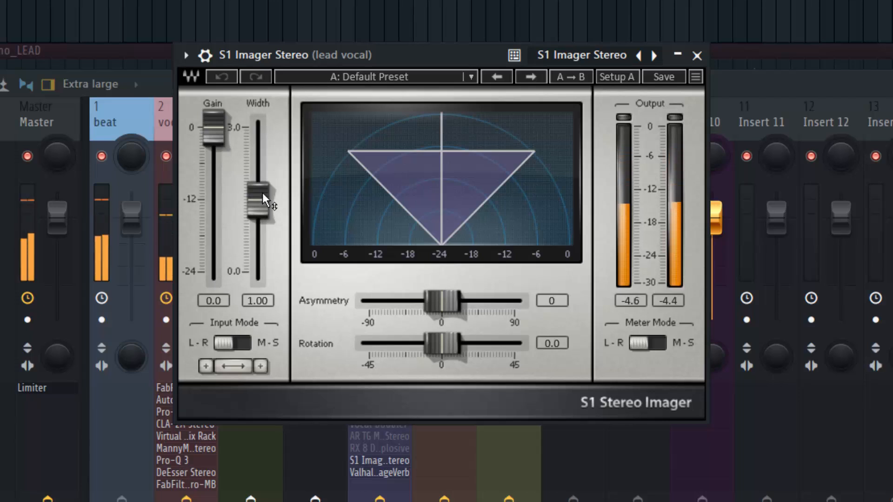
left_click_drag(261, 197, 255, 156)
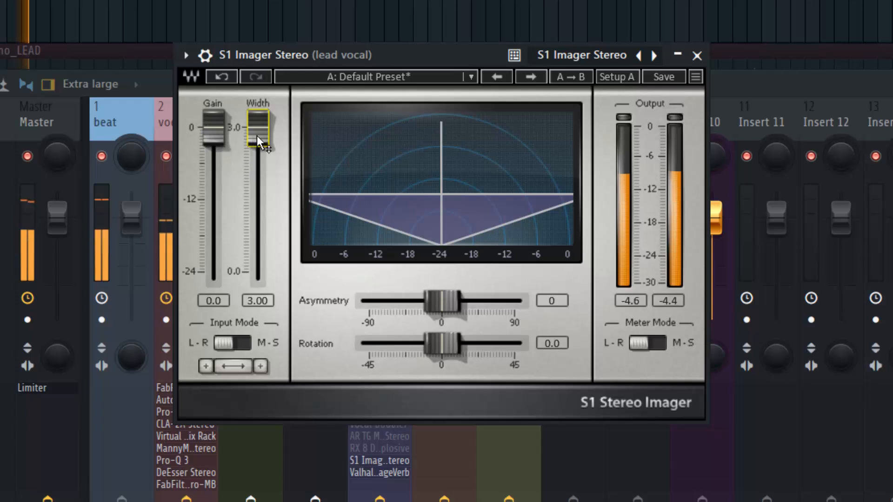
left_click(256, 143)
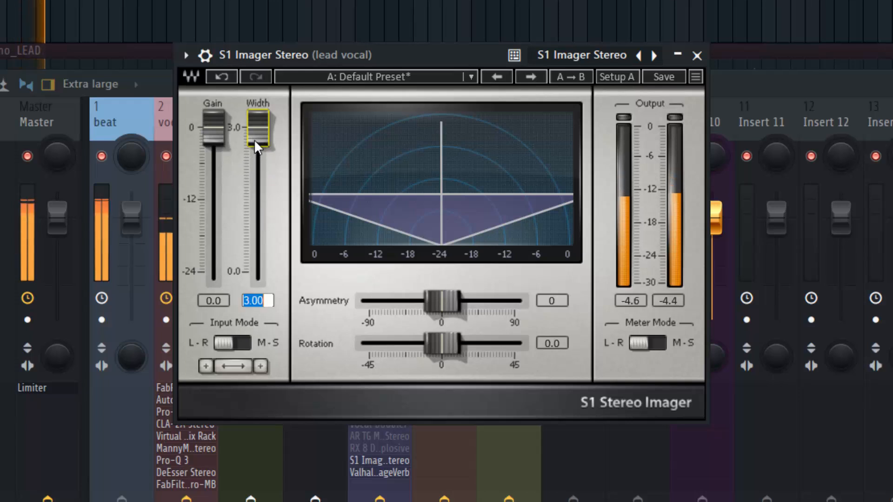
left_click_drag(255, 143, 256, 193)
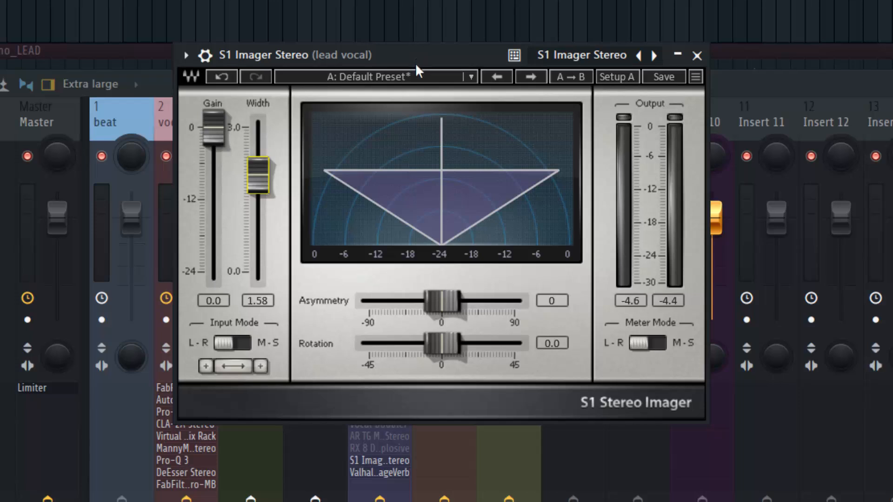
left_click_drag(263, 185, 263, 175)
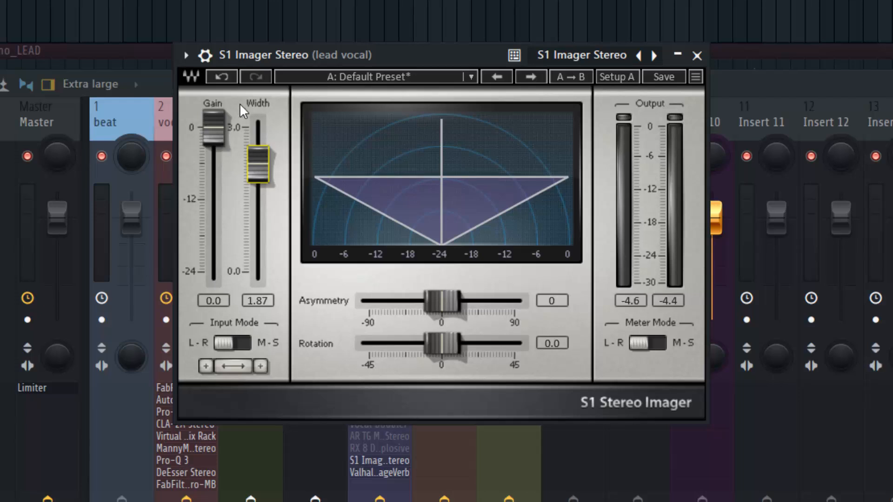
Step: Play the lead vocal while reducing the S1 Imager's Width to 1.50 and setting Asymmetry to 1
key("space")
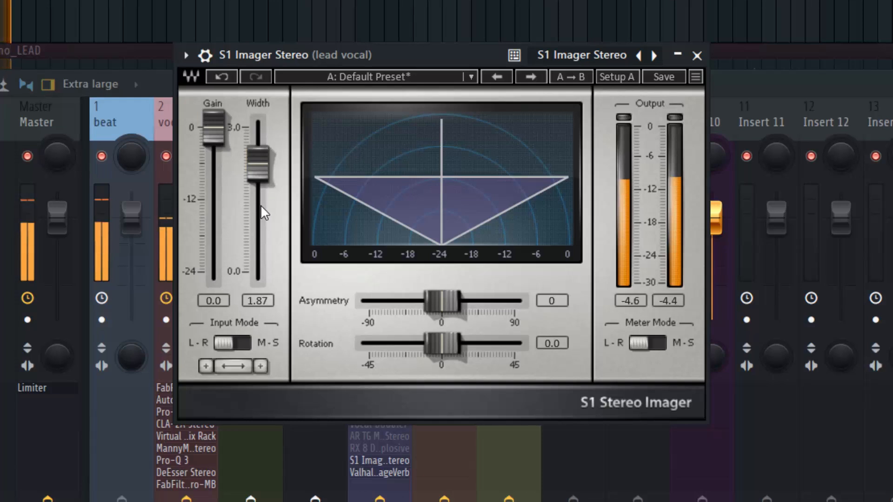
mouse_move(269, 170)
left_mouse_down()
mouse_move(268, 211)
mouse_move(269, 183)
left_mouse_up()
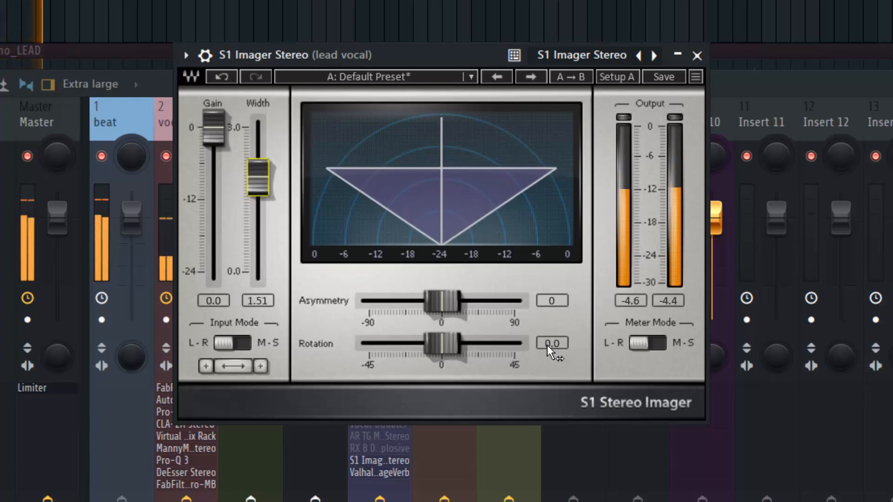
mouse_move(442, 301)
left_mouse_down()
mouse_move(478, 301)
mouse_move(442, 301)
left_mouse_up()
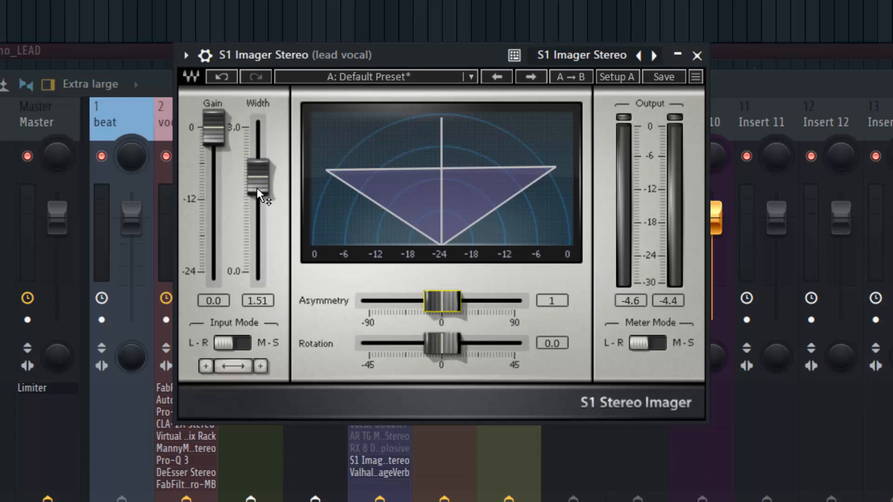
left_click_drag(261, 188, 261, 188)
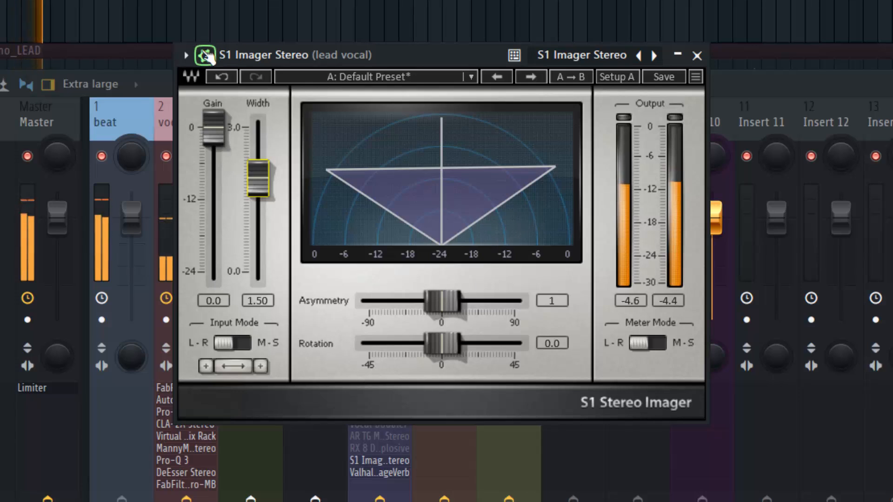
Step: Compare the lead vocal during playback with the S1 Imager bypassed and re-enabled
left_click(205, 56)
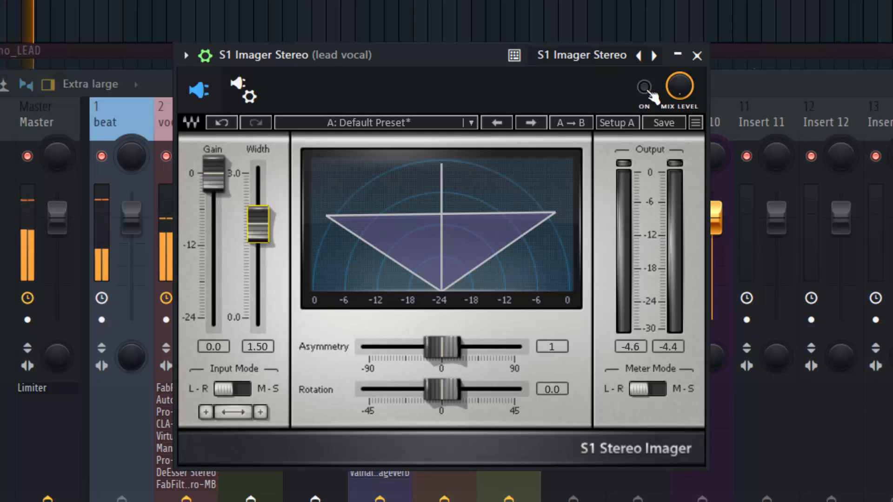
left_click(649, 92)
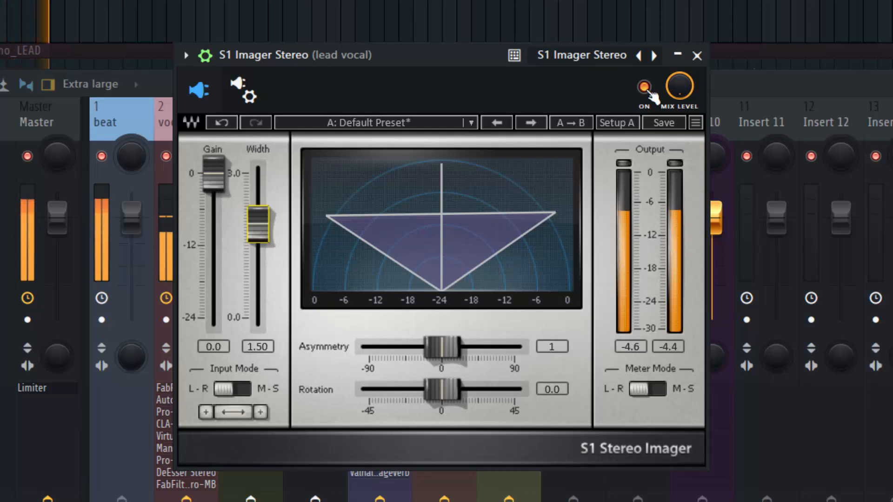
left_click_drag(417, 60, 443, 60)
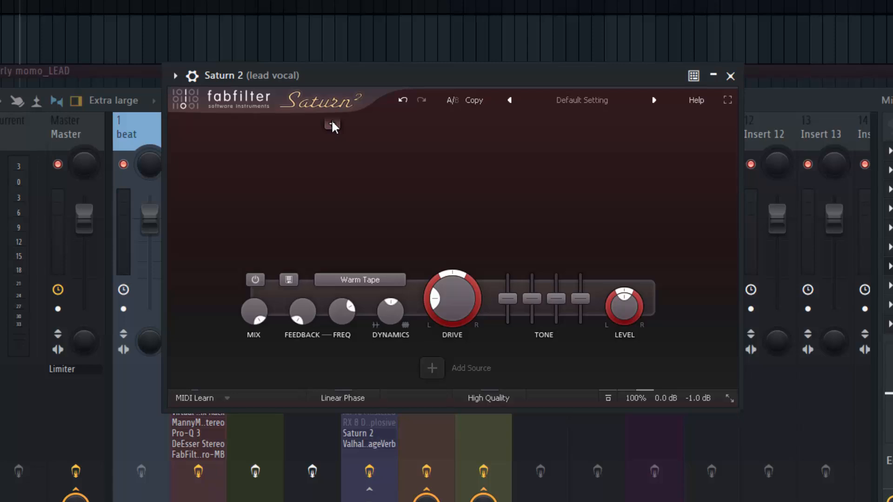
Step: Split Saturn 2 on the lead vocal into three frequency bands by adding two crossovers around the midrange
left_click_drag(372, 80, 365, 83)
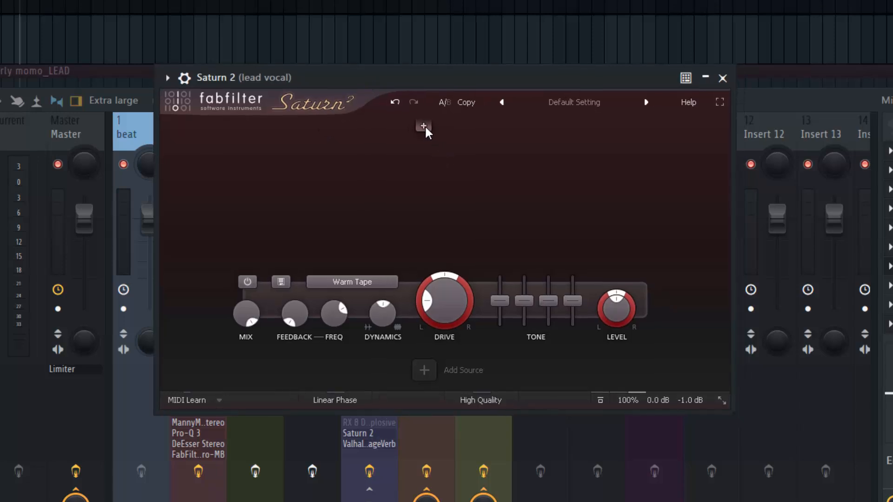
left_click(424, 126)
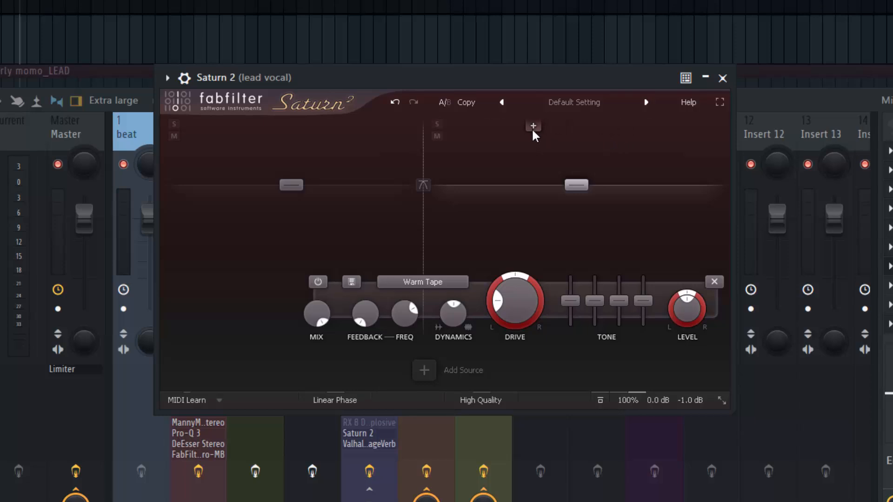
left_click(534, 126)
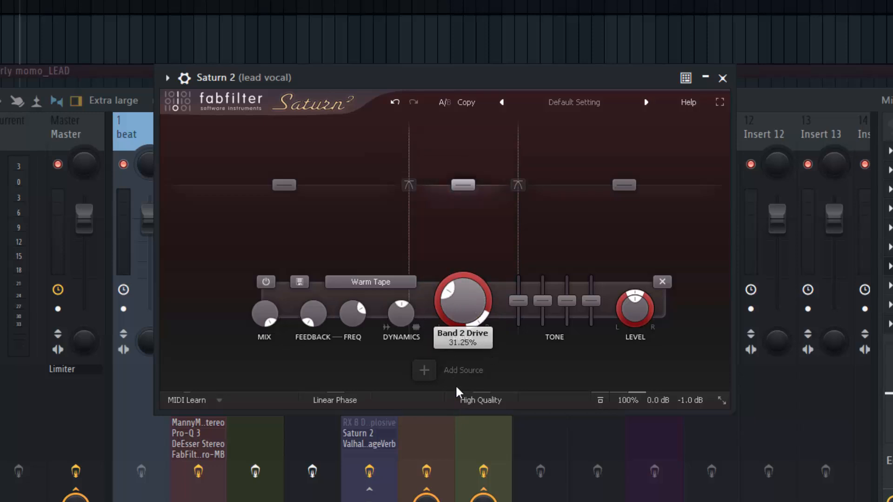
Step: Play the vocal with Saturn 2's middle band Drive pushed to about 76%, and pull it back to just under half
key("space")
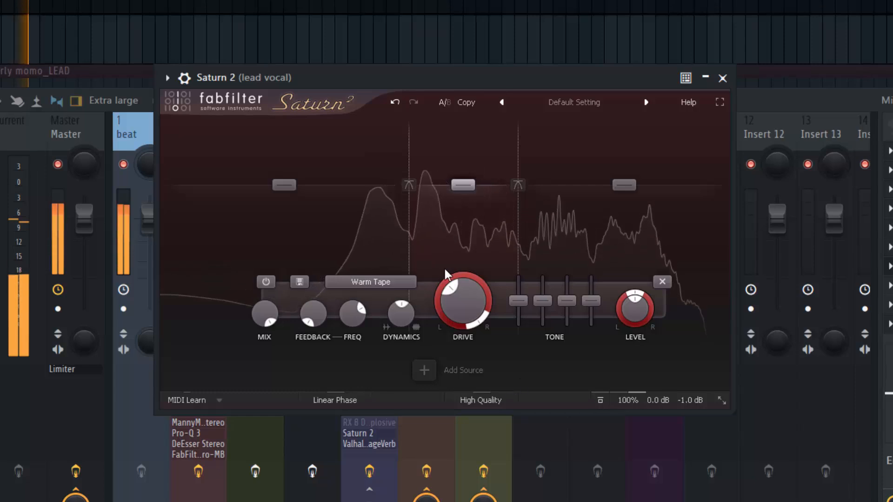
left_click_drag(456, 291, 474, 246)
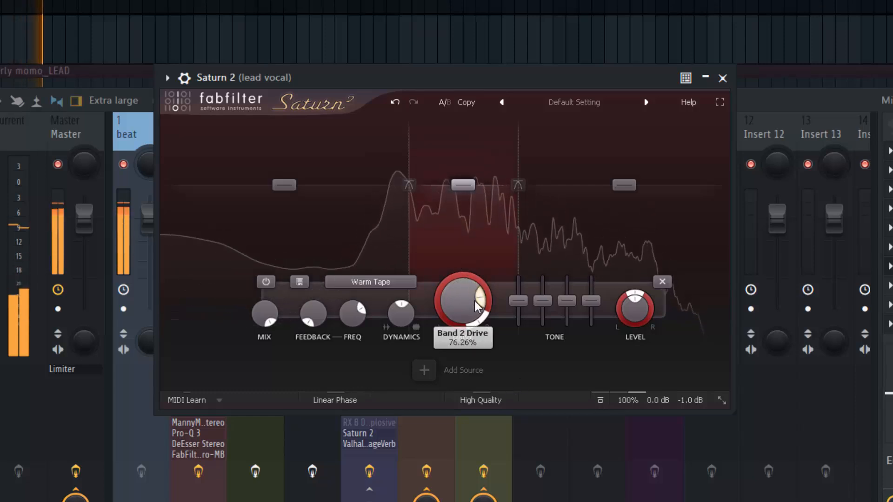
left_click_drag(477, 307, 418, 300)
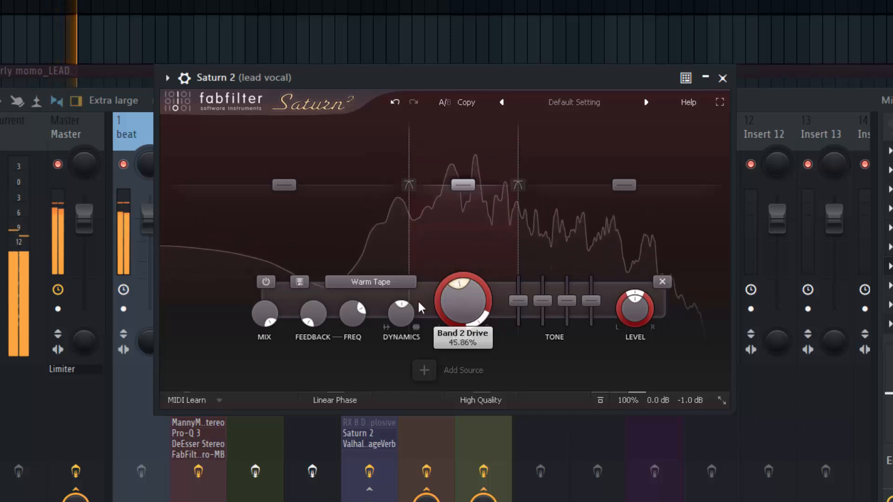
Step: Compare the lead vocal during playback with Saturn 2 bypassed and re-enabled, and stop the playback
left_click(185, 79)
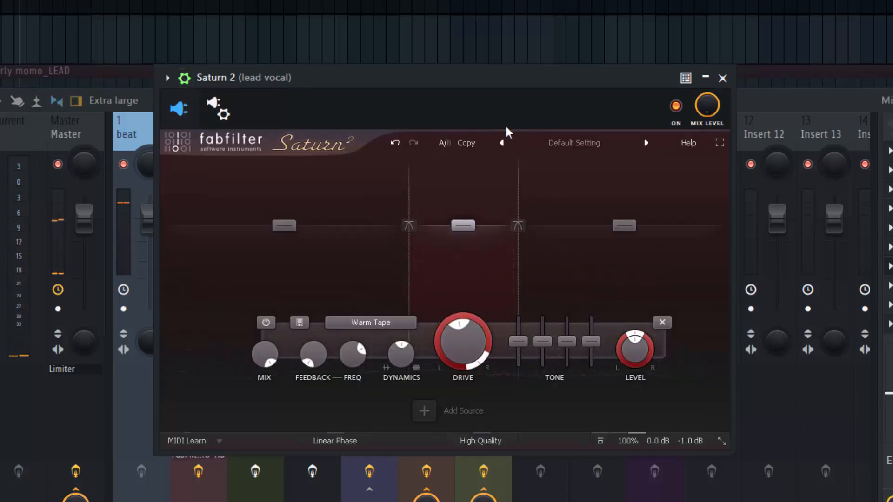
key("space")
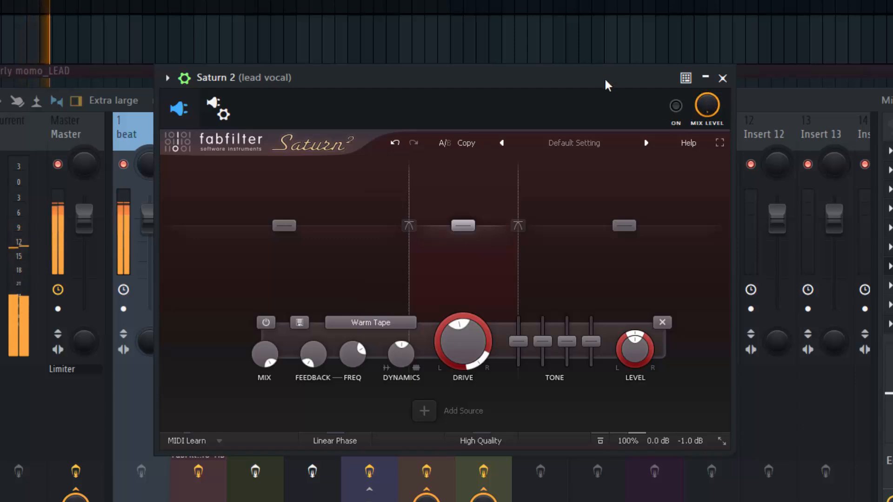
key("space")
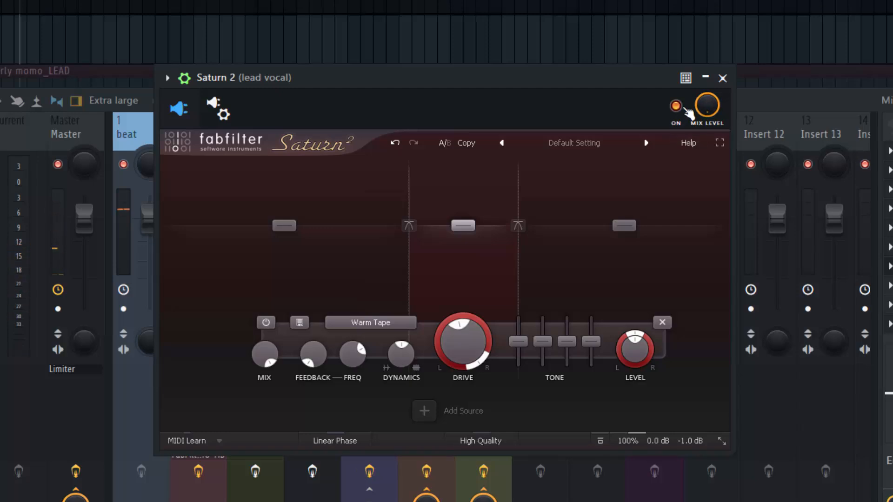
key("space")
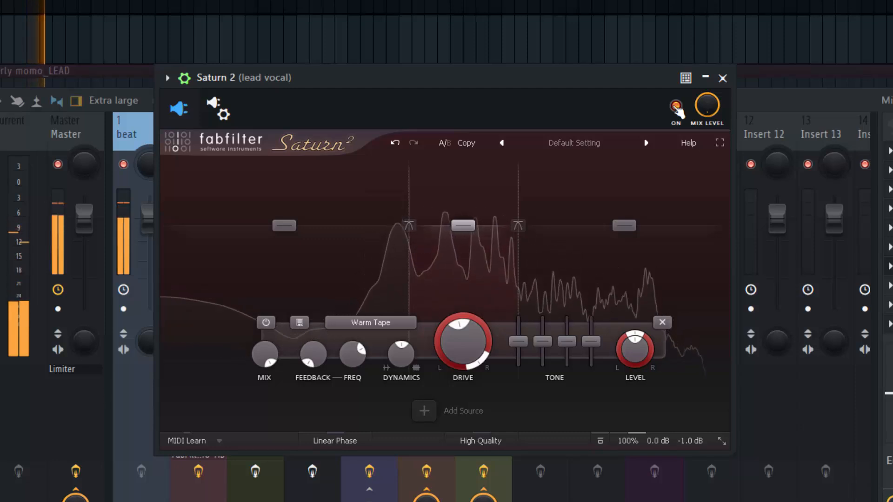
left_click(676, 107)
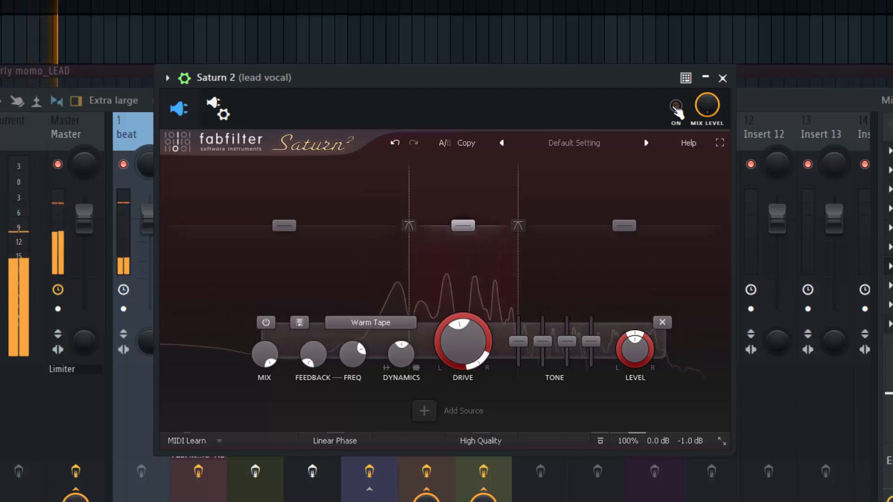
left_click(676, 106)
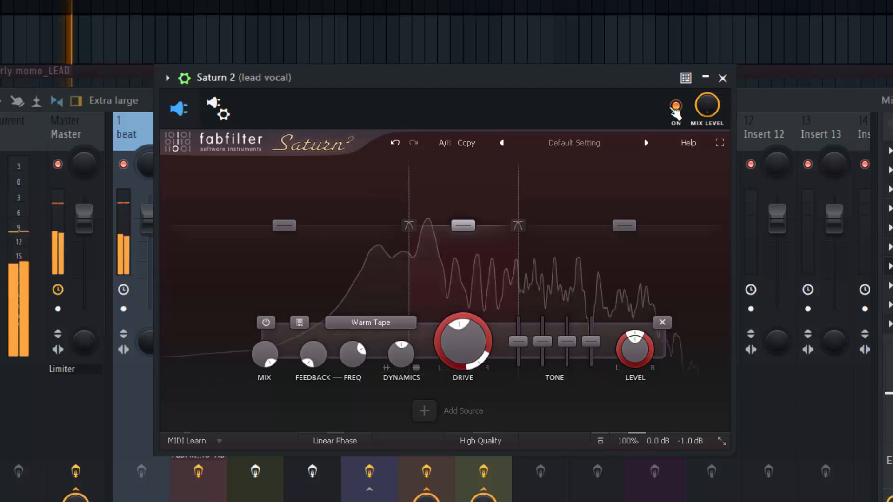
key("space")
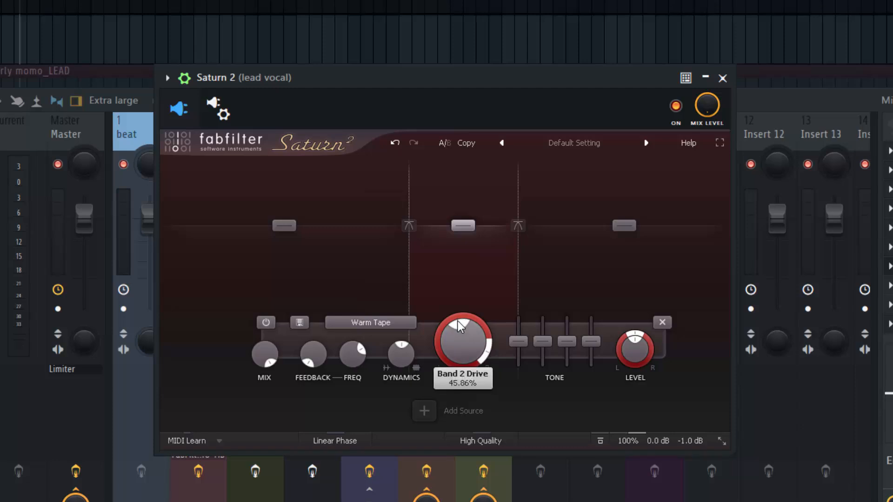
Step: Fine-tune the middle band's Drive to slightly below half and play the track to audition the saturation
left_click_drag(454, 332, 457, 322)
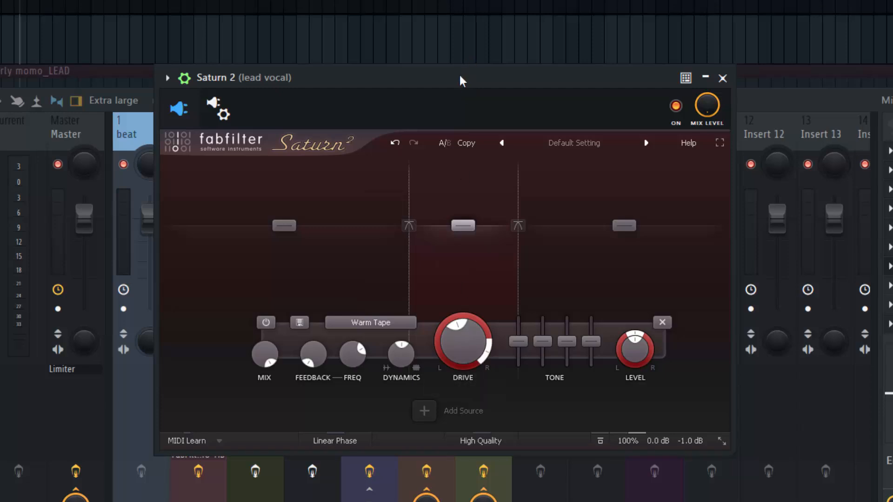
key("space")
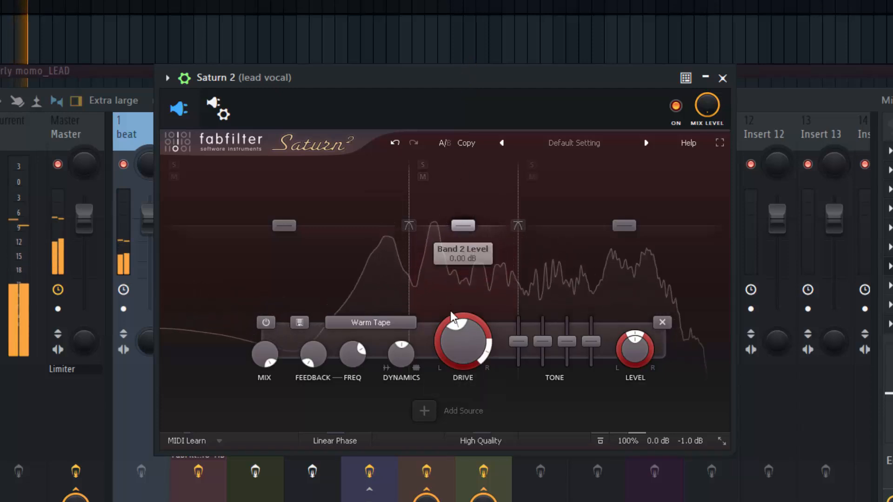
Step: Audition the lead vocal again with the Saturn 2 saturation, stop playback, and hide the plugin window's wrapper options
key("space")
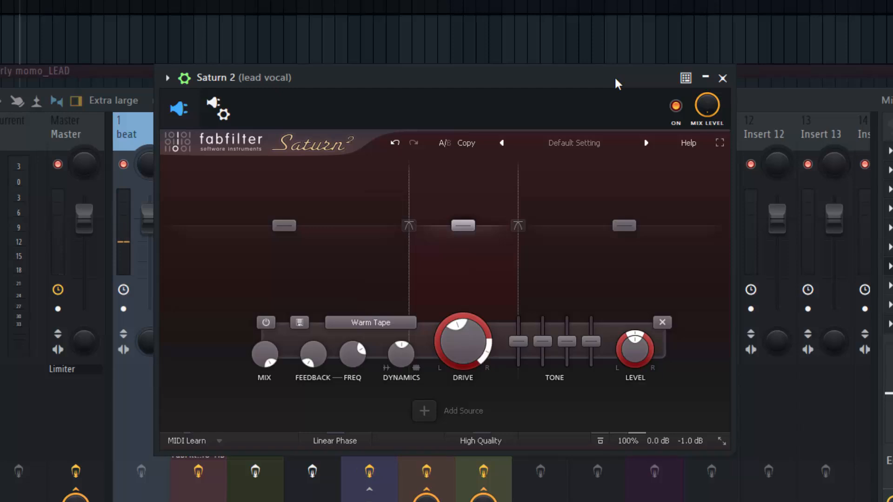
key("space")
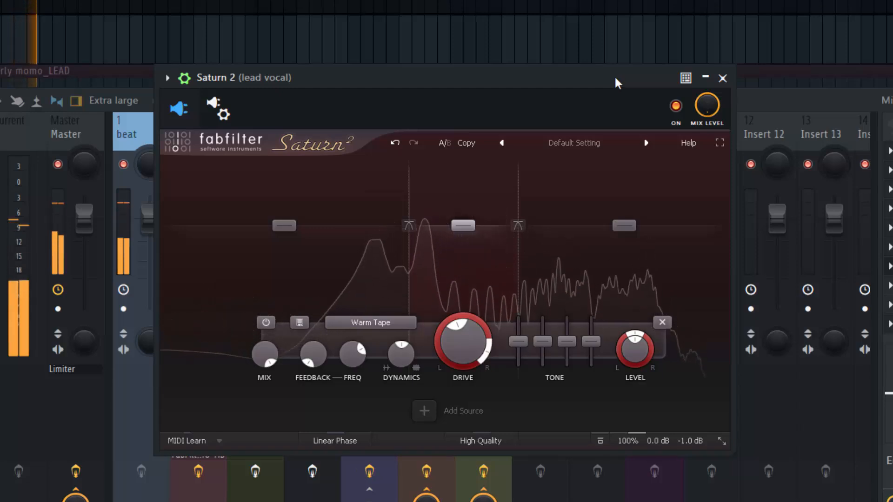
key("space")
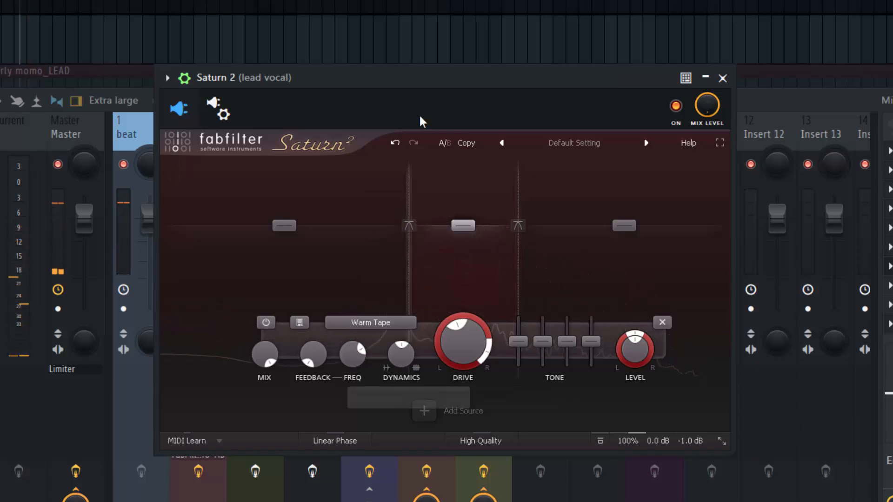
left_click_drag(410, 85, 395, 86)
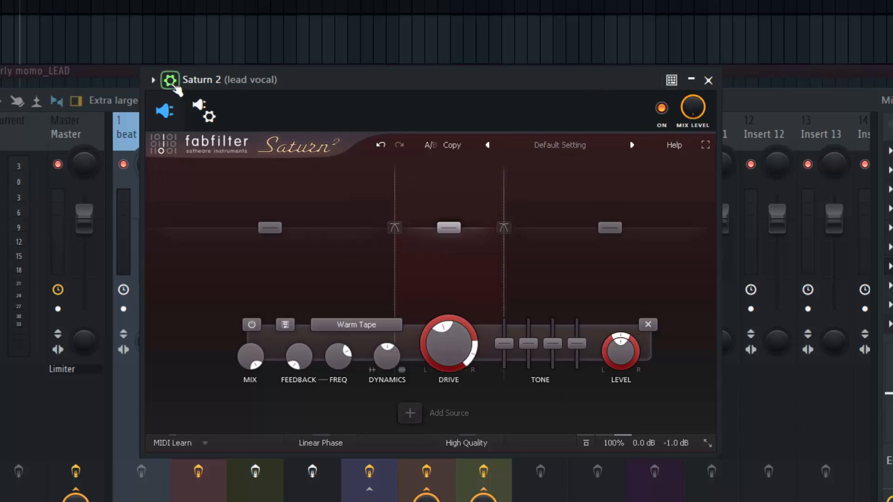
left_click(173, 86)
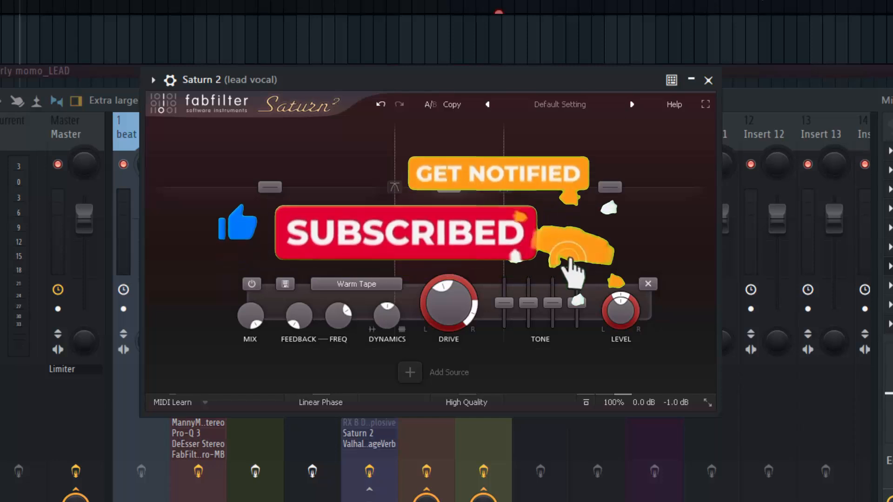
Step: With the track playing, remove Saturn 2 from the lead vocal's effect chain and hide the mixer to reveal the playlist
key("space")
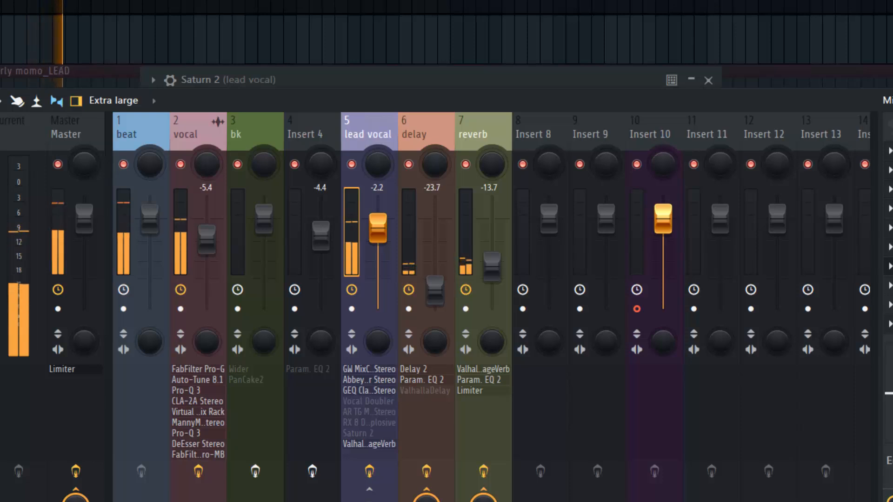
left_click(890, 266)
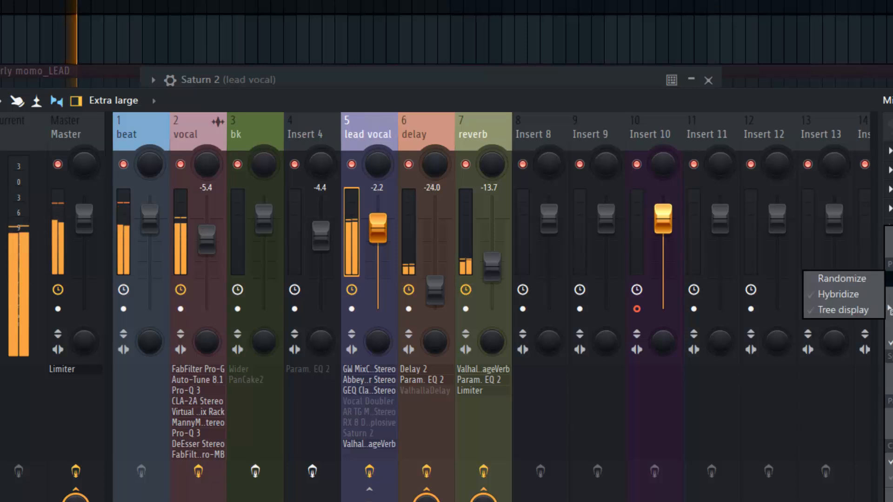
left_click(889, 321)
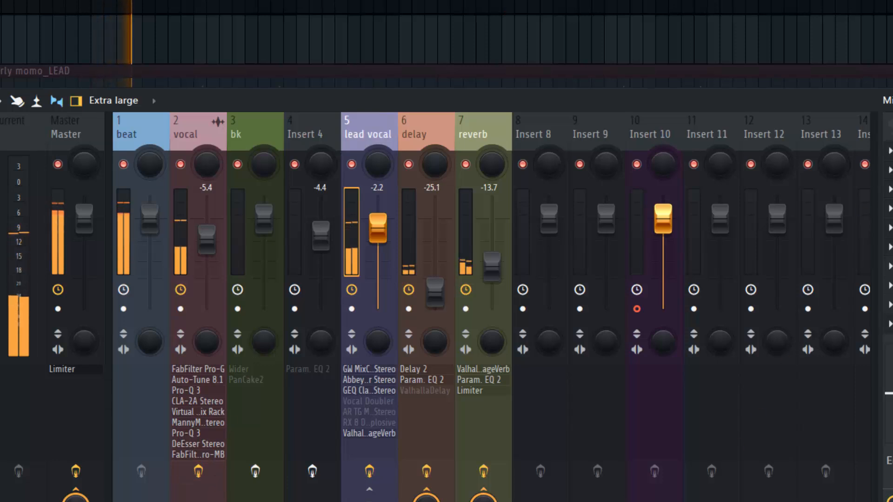
key("F9")
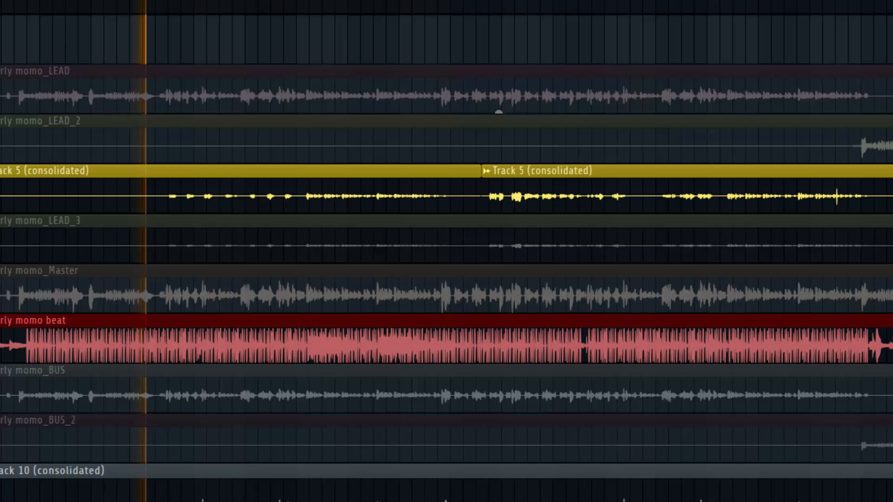